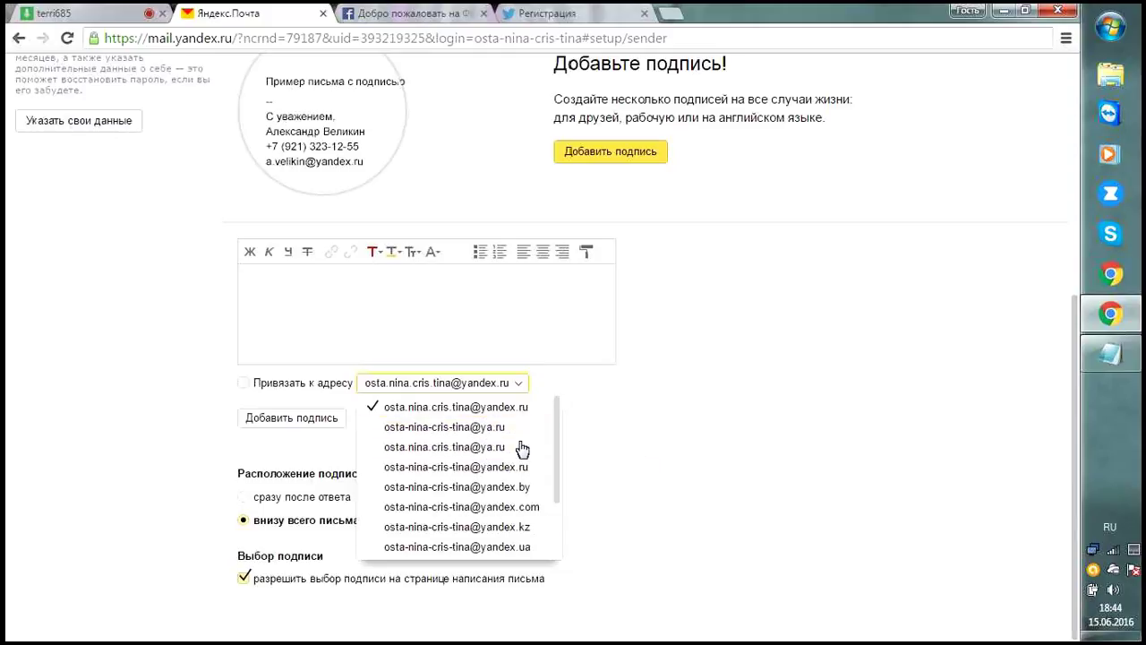
# Step: Leave the address list unchanged, select the account's full e-mail address, and minimize the browser
pyautogui.press('Down')
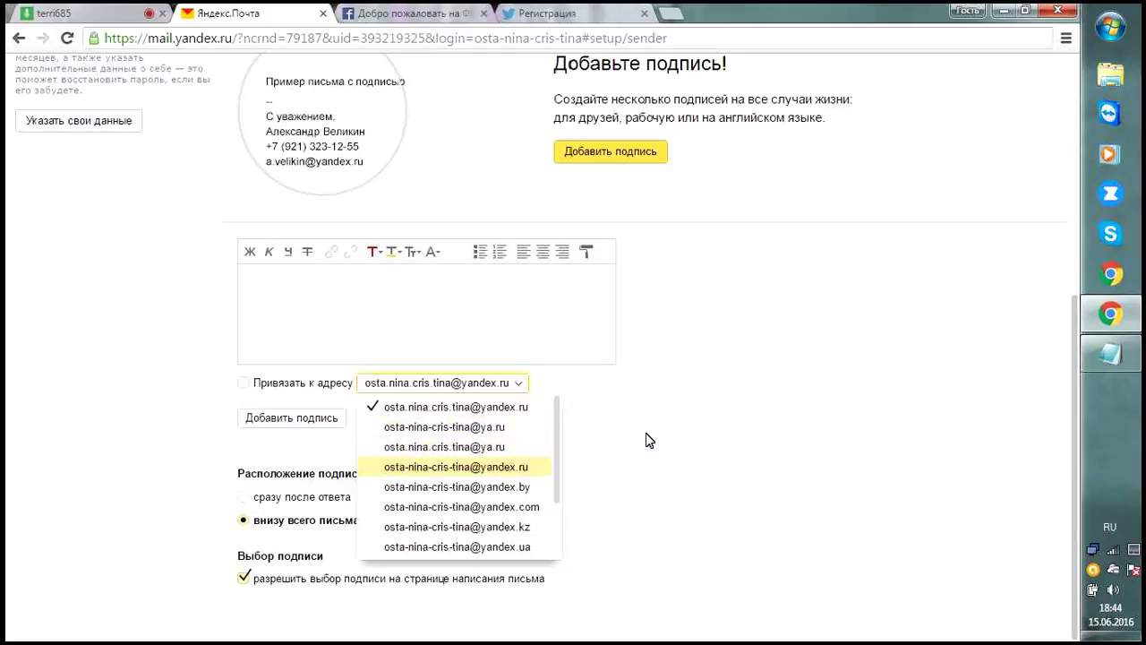
pyautogui.press('Escape')
pyautogui.scroll(5, 875, 116)
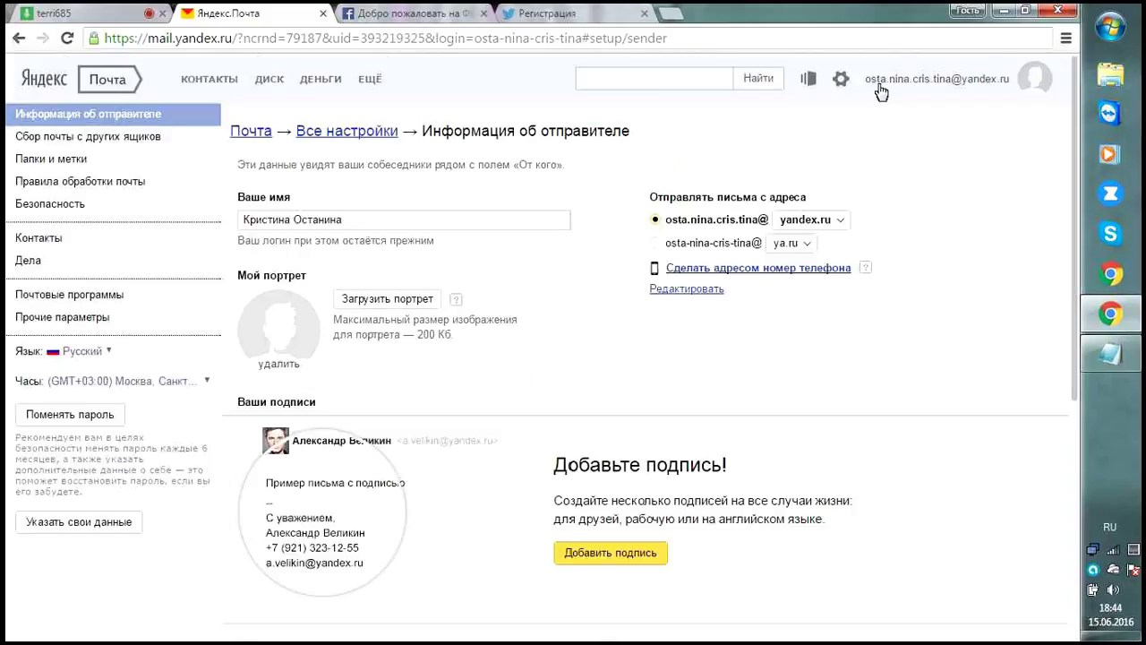
pyautogui.tripleClick(868, 82)
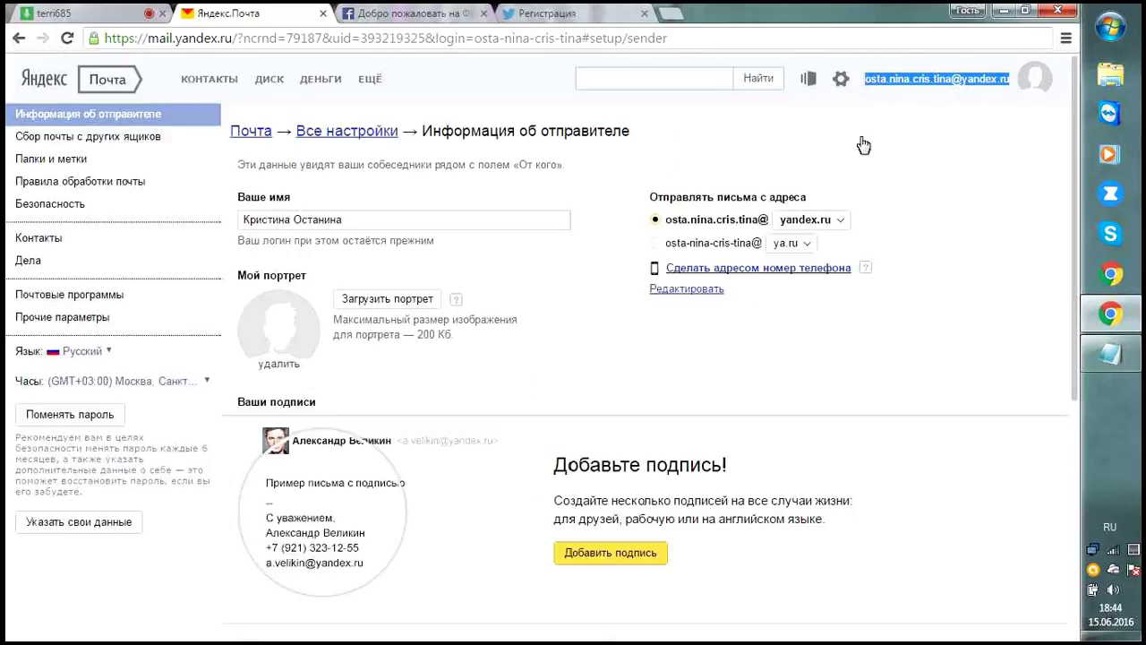
pyautogui.click(1003, 13)
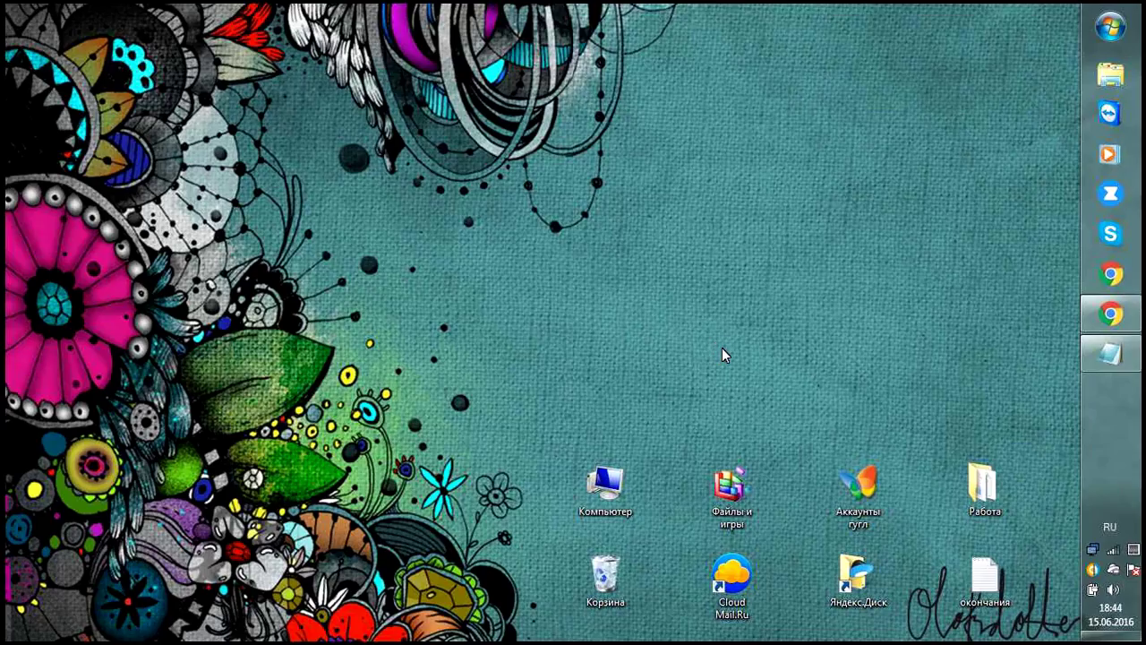
# Step: Create a new Excel sheet on the desktop, keeping its default name
pyautogui.rightClick(757, 437)
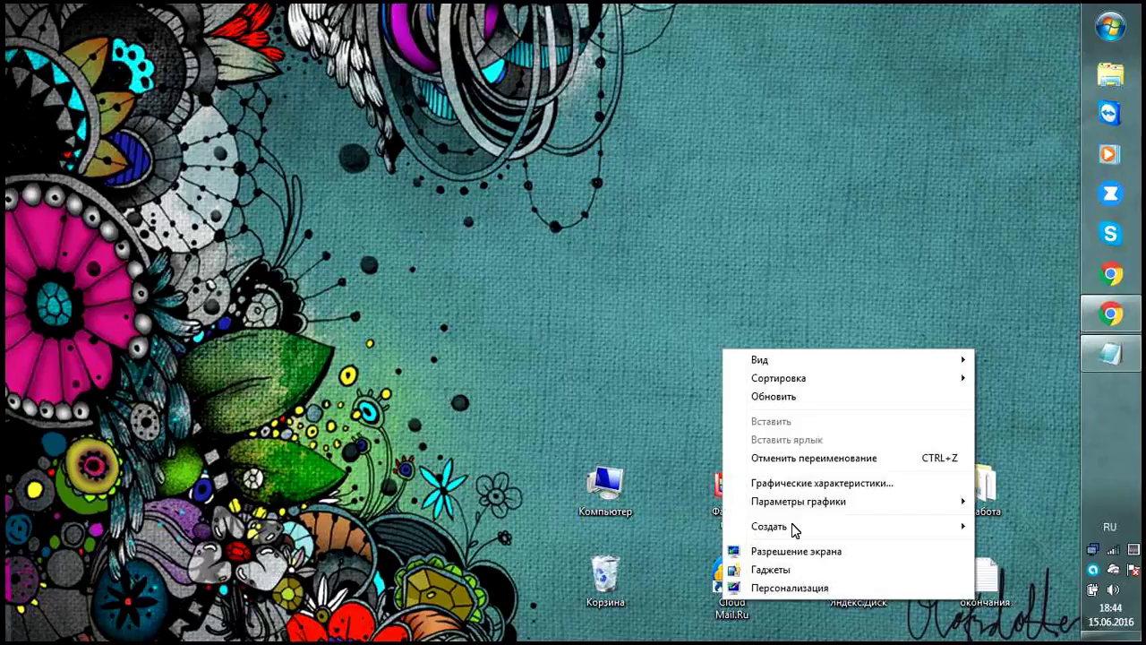
pyautogui.moveTo(793, 530)
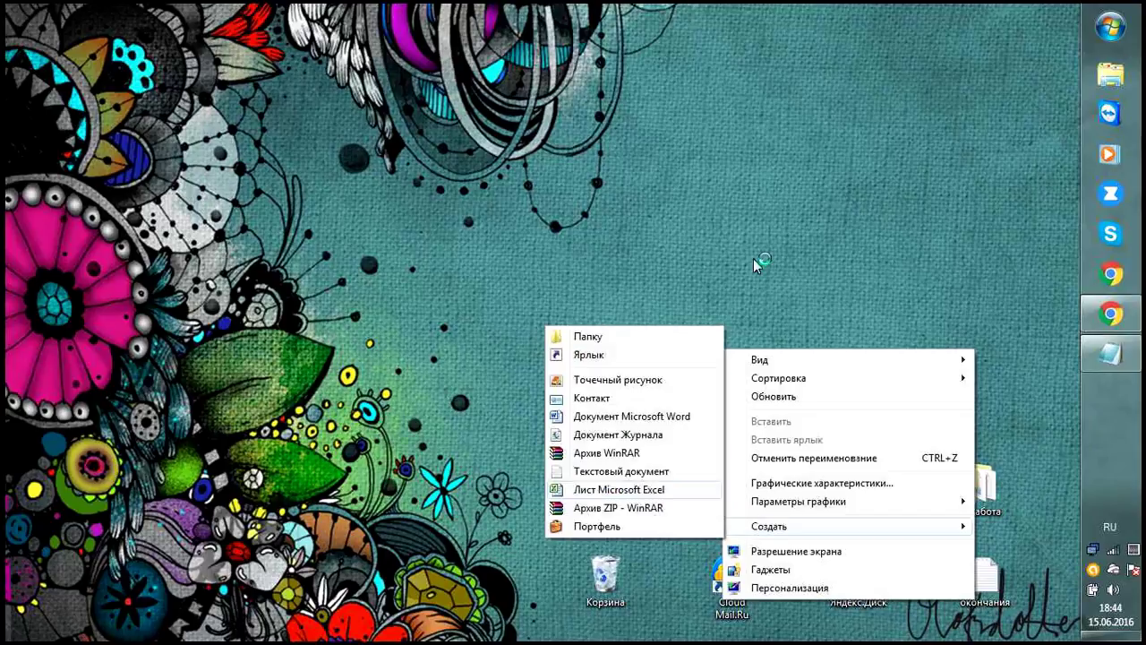
pyautogui.click(753, 259)
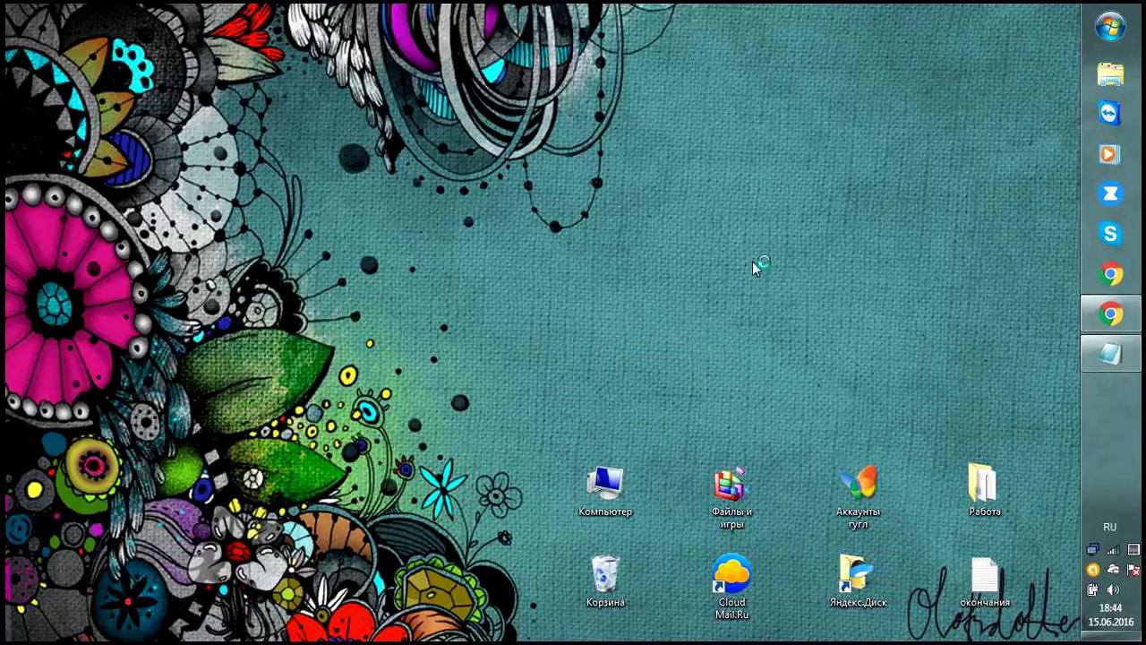
pyautogui.click(1002, 324)
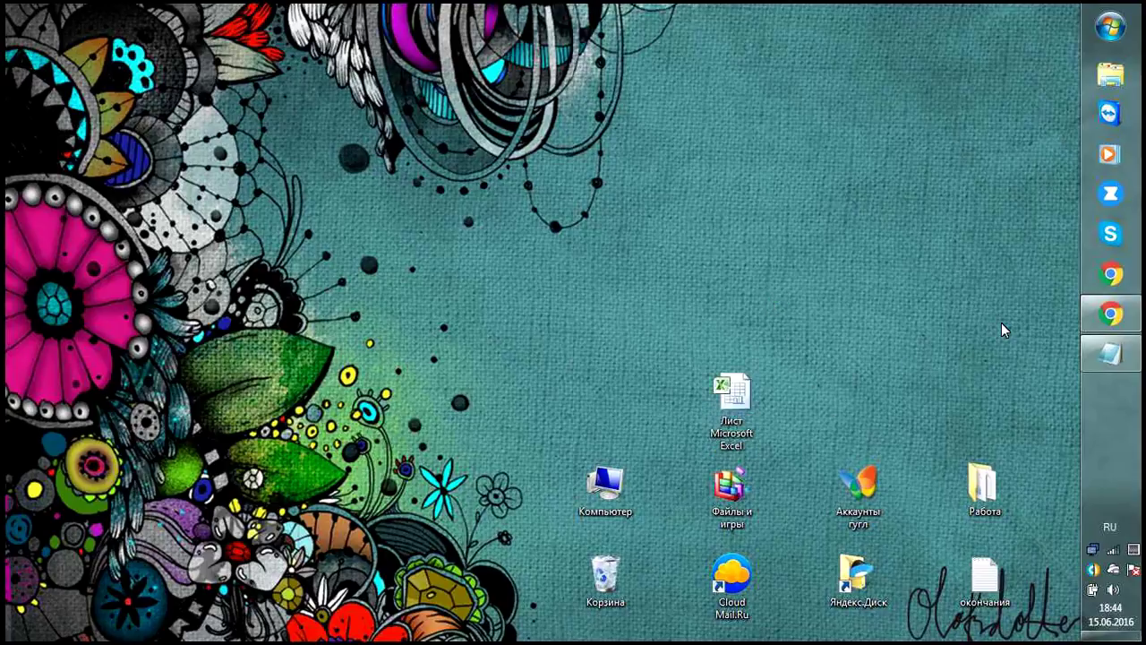
# Step: Add a new text document to the desktop and open the new Excel workbook
pyautogui.rightClick(828, 399)
pyautogui.moveTo(837, 326)
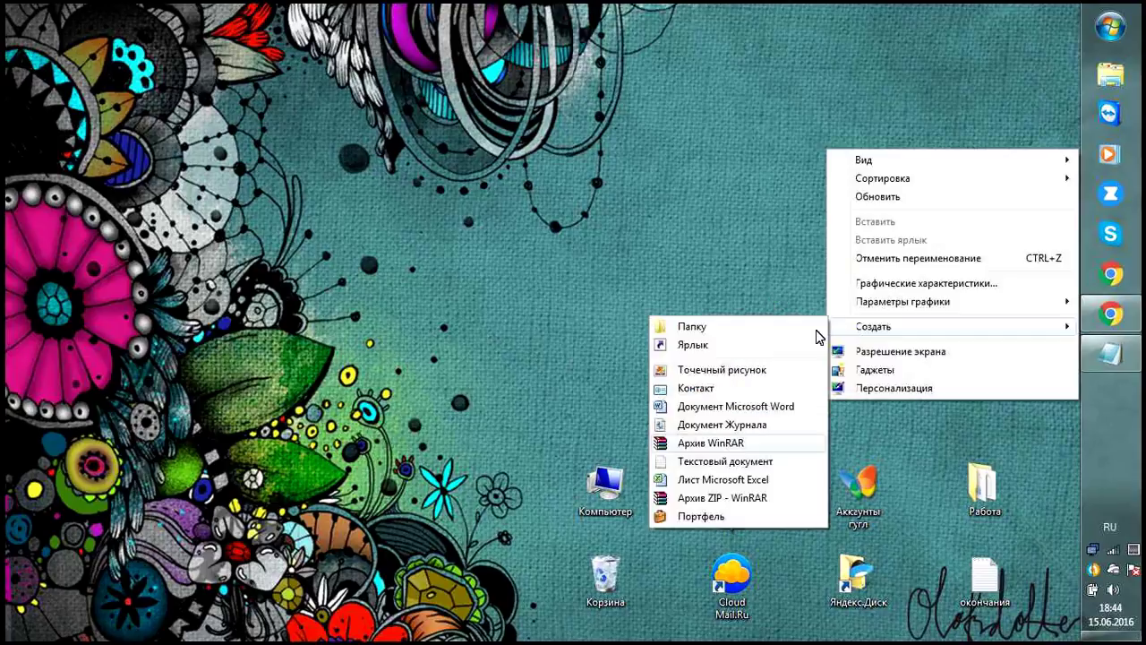
pyautogui.click(725, 461)
pyautogui.click(730, 394)
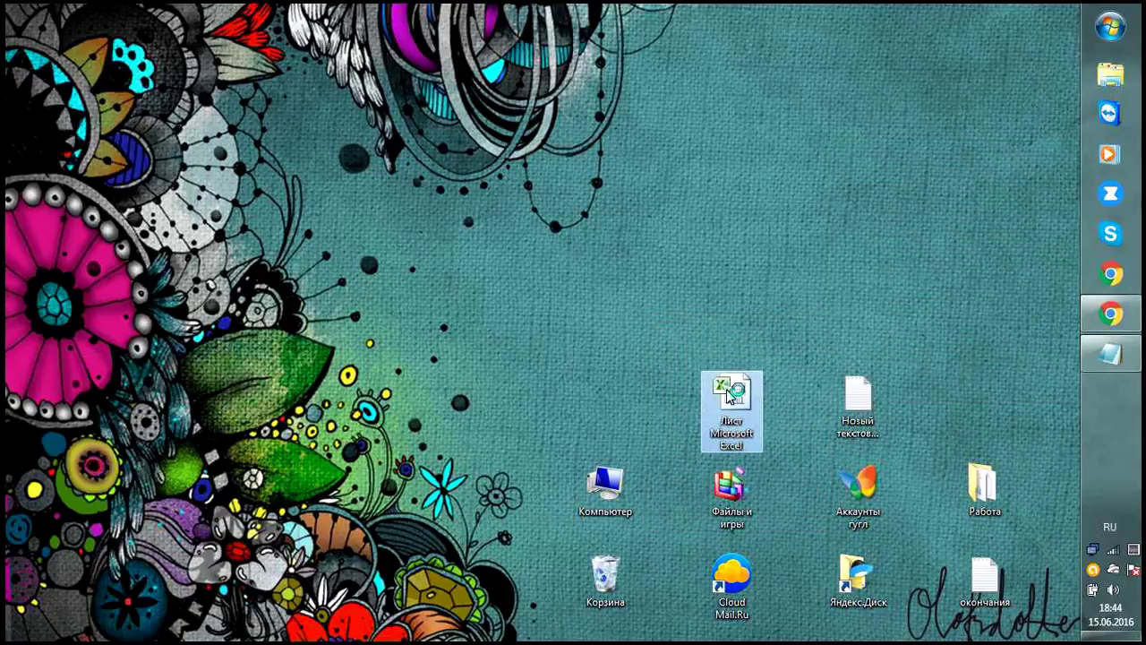
pyautogui.doubleClick(730, 394)
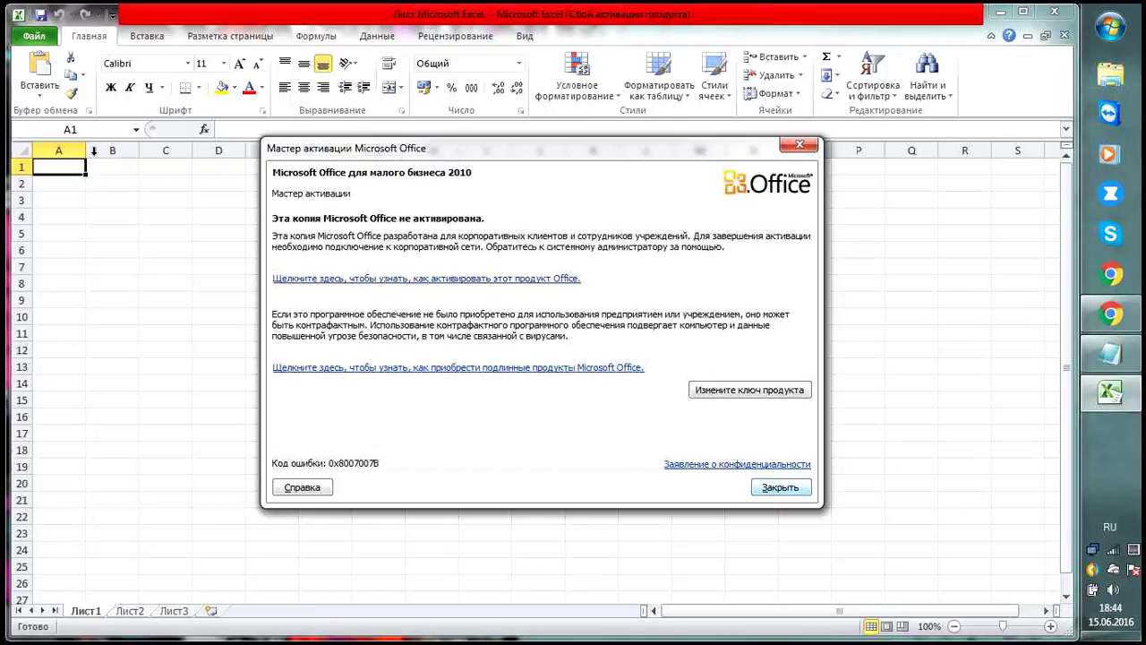
# Step: Dismiss the Office activation warning, widen columns A and B, and select cell A1
pyautogui.press('Escape')
pyautogui.moveTo(94, 151); pyautogui.dragTo(358, 152)
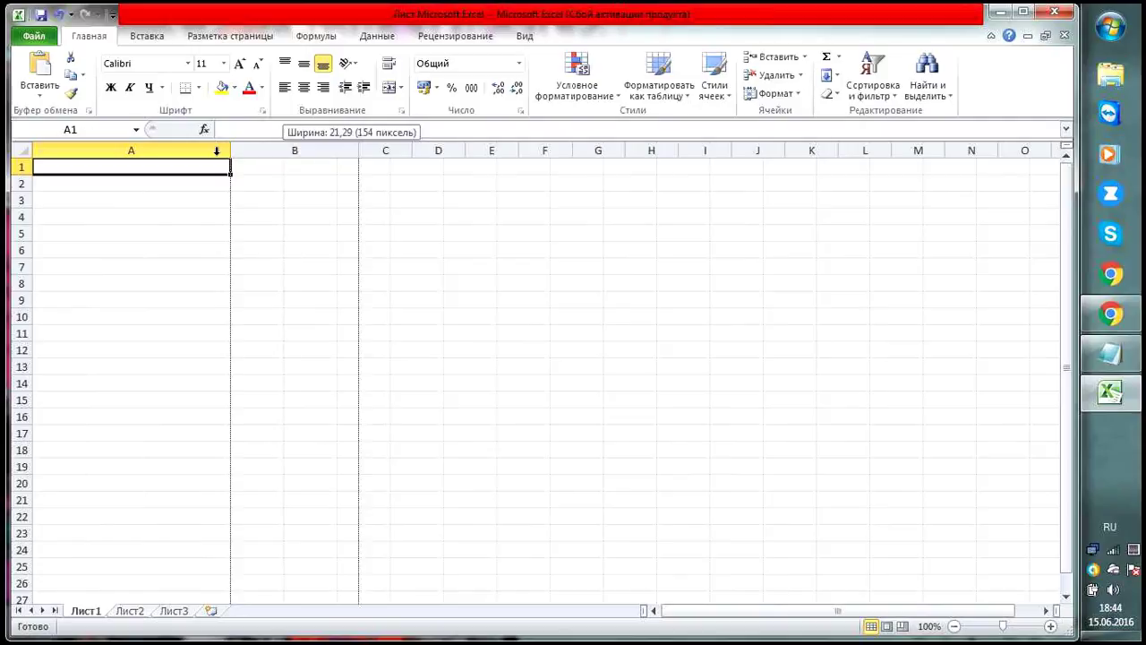
pyautogui.moveTo(244, 140); pyautogui.dragTo(269, 126)
pyautogui.click(319, 129)
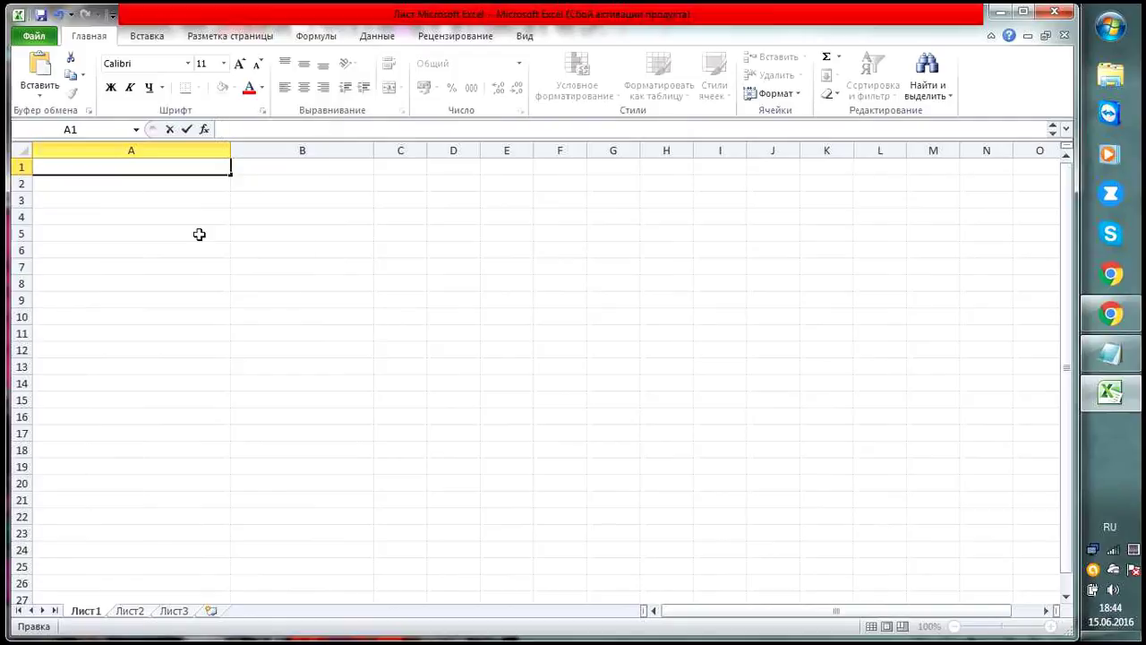
pyautogui.hotkey('alt', 'Return')
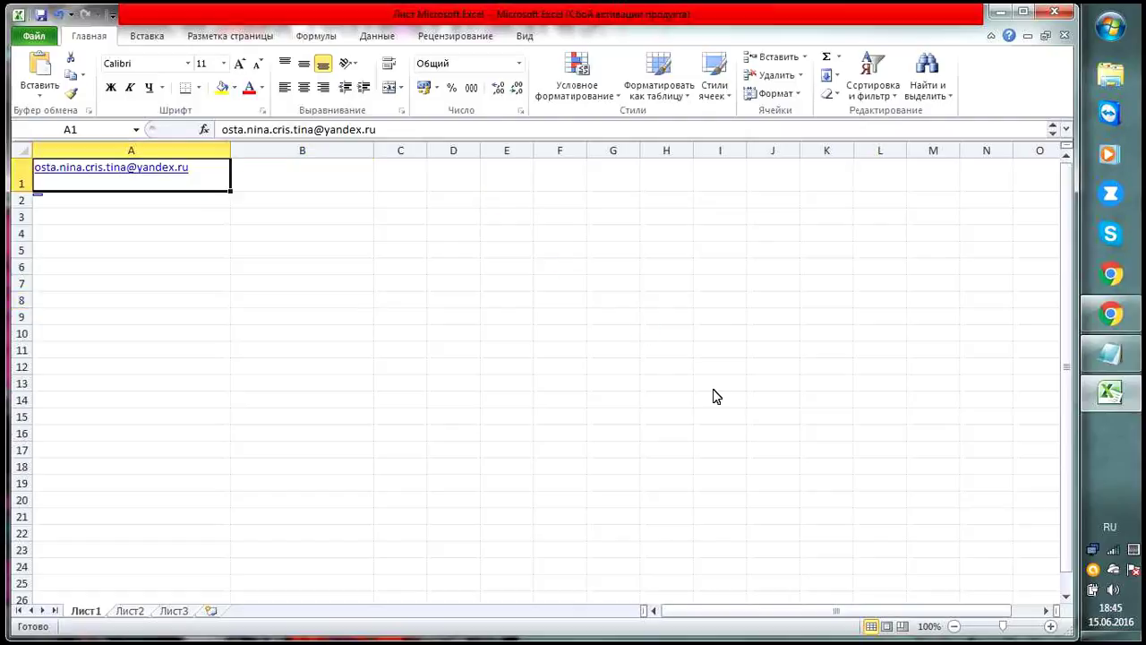
pyautogui.press('Return')
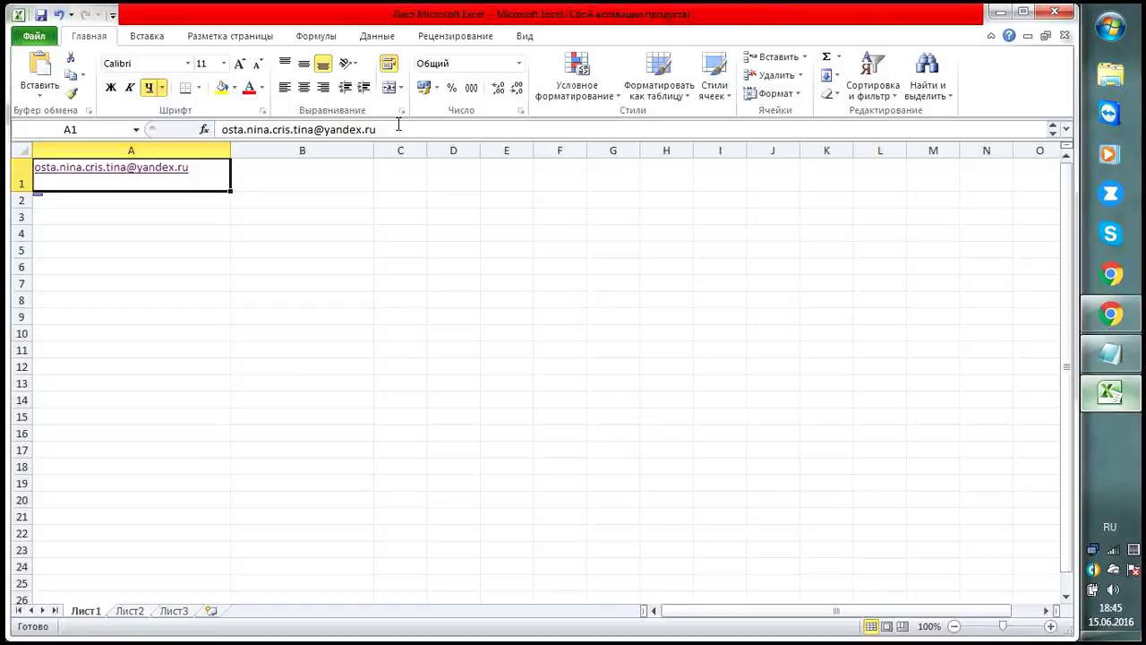
pyautogui.click(399, 127)
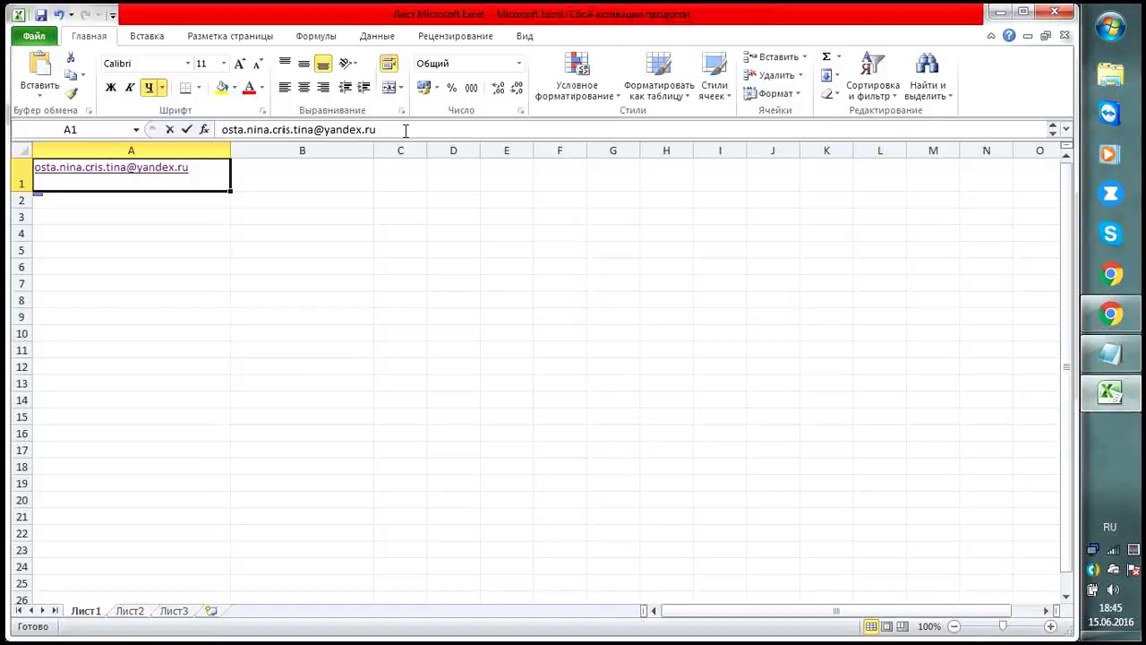
pyautogui.click(406, 129)
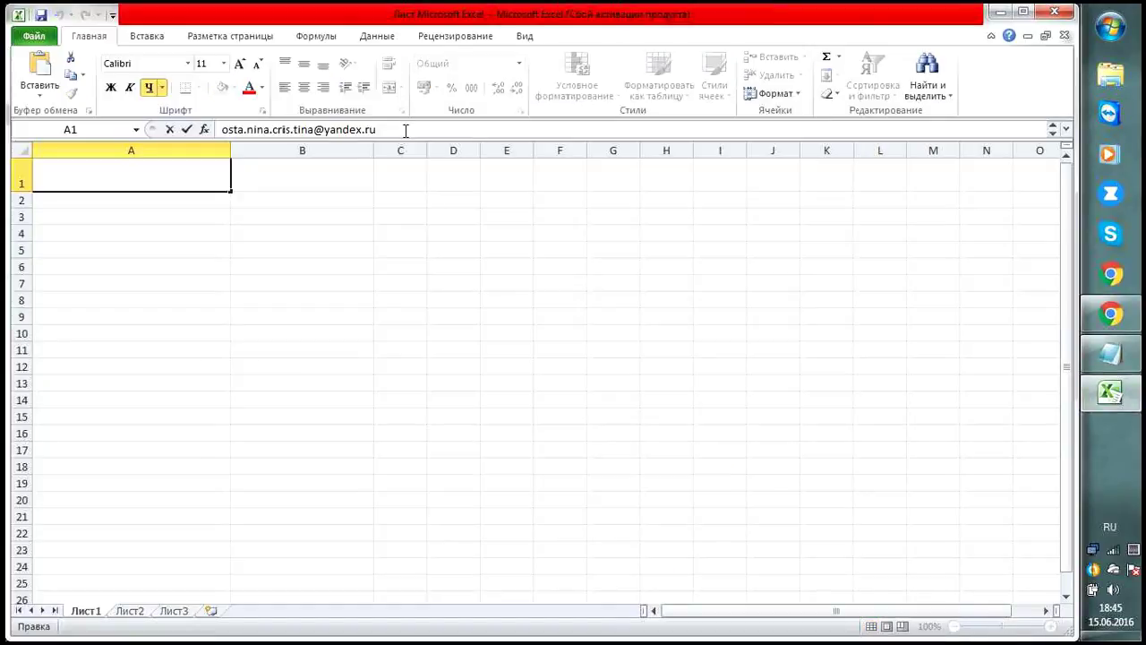
pyautogui.press('BackSpace')
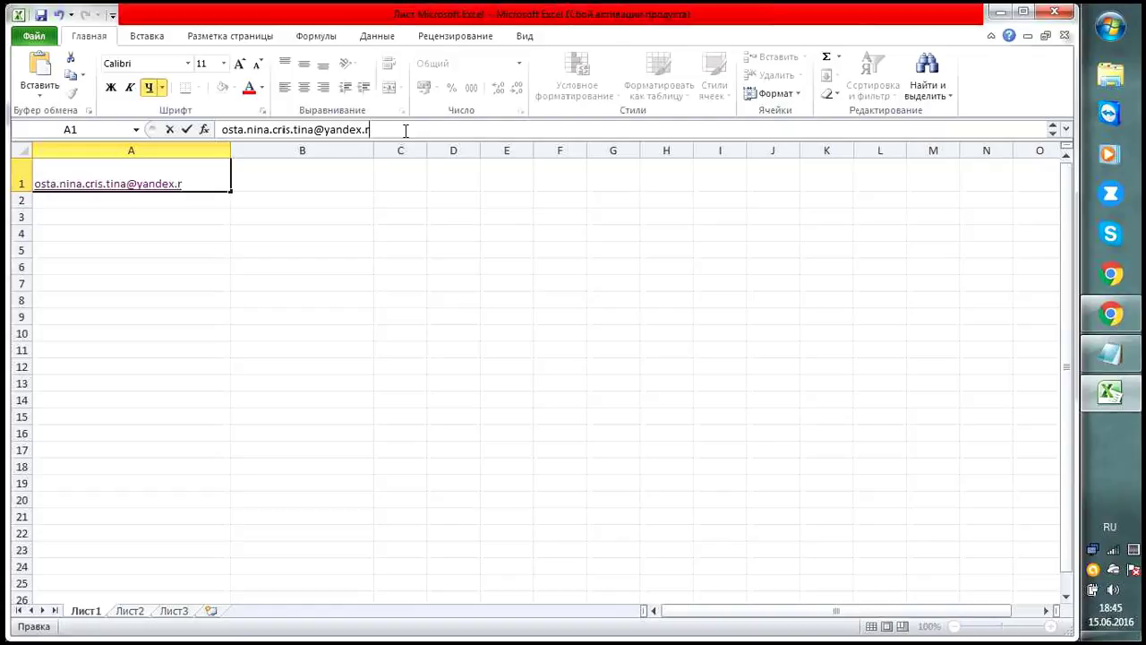
pyautogui.press('BackSpace')
pyautogui.press('BackSpace')
pyautogui.press('BackSpace')
pyautogui.press('BackSpace')
pyautogui.press('BackSpace')
pyautogui.press('BackSpace')
pyautogui.press('BackSpace')
pyautogui.press('BackSpace')
pyautogui.press('BackSpace')
pyautogui.click(326, 304)
# Step: Try shrinking row 1's height, then undo to keep it taller
pyautogui.hotkey('ctrl', 'Up')
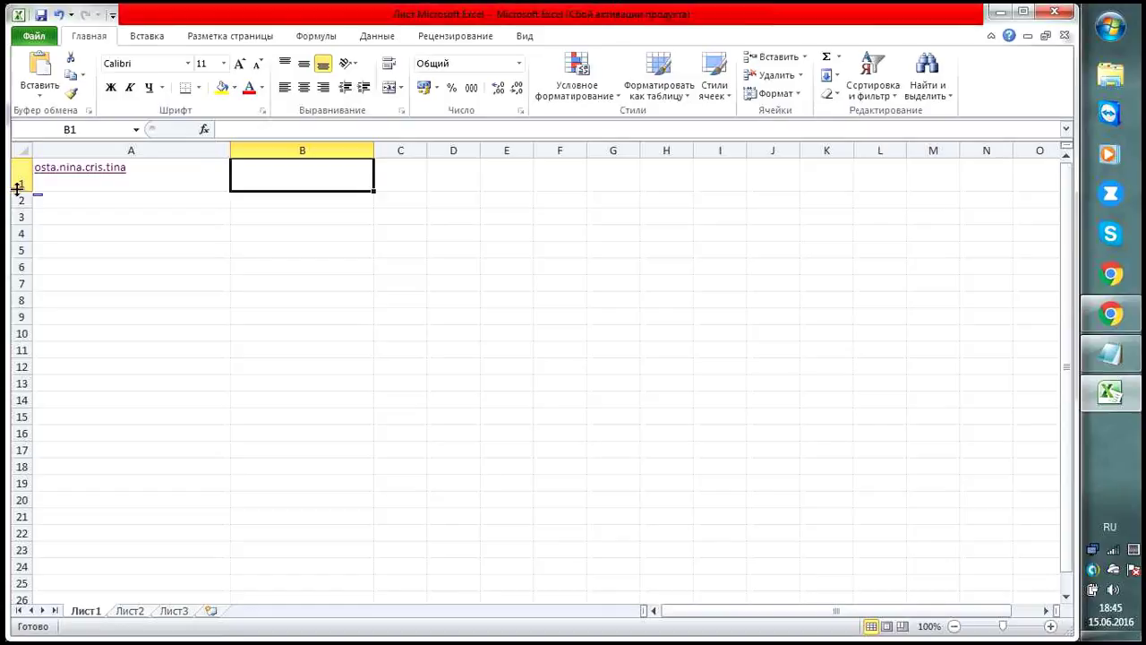
pyautogui.moveTo(21, 192); pyautogui.dragTo(20, 181)
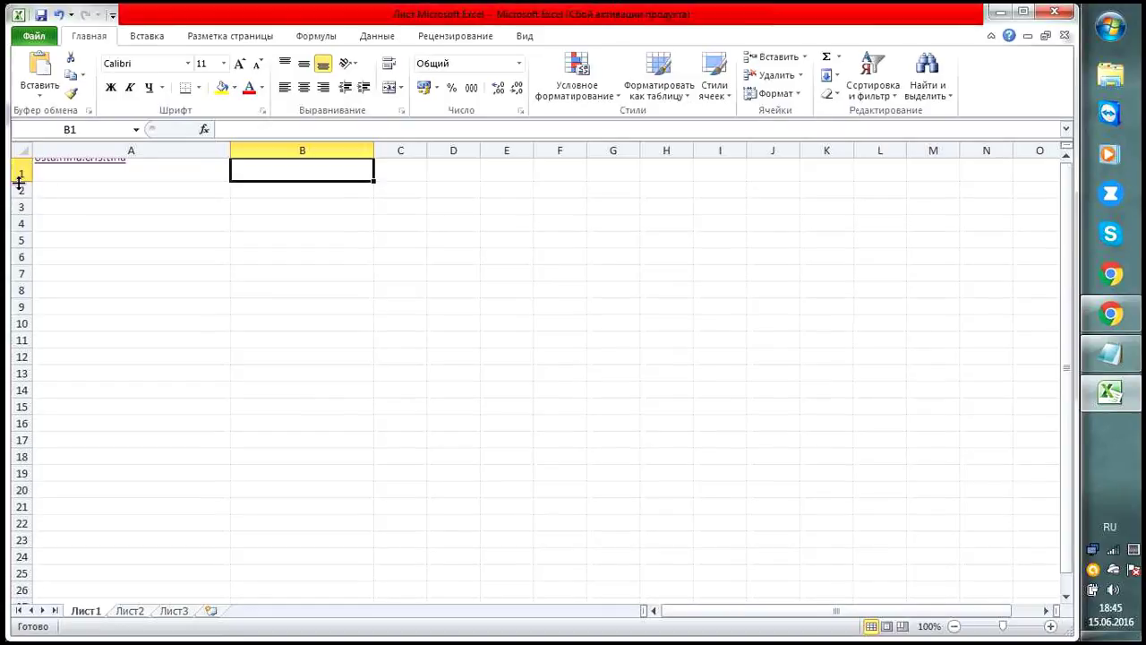
pyautogui.hotkey('ctrl', 'z')
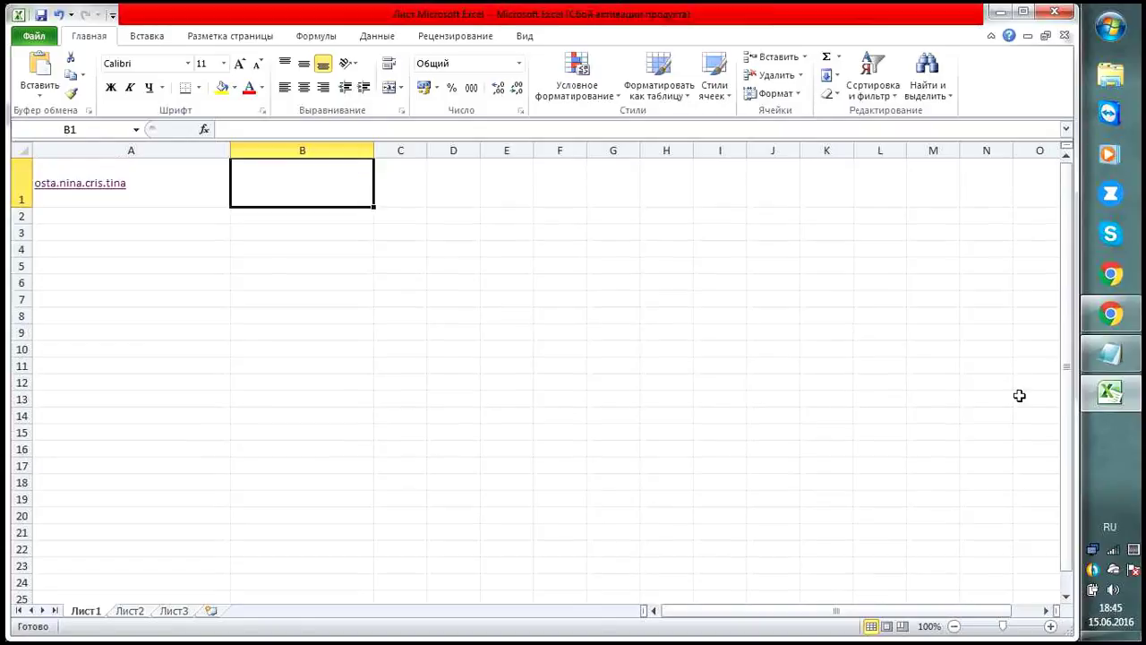
pyautogui.hotkey('alt', 'Tab')
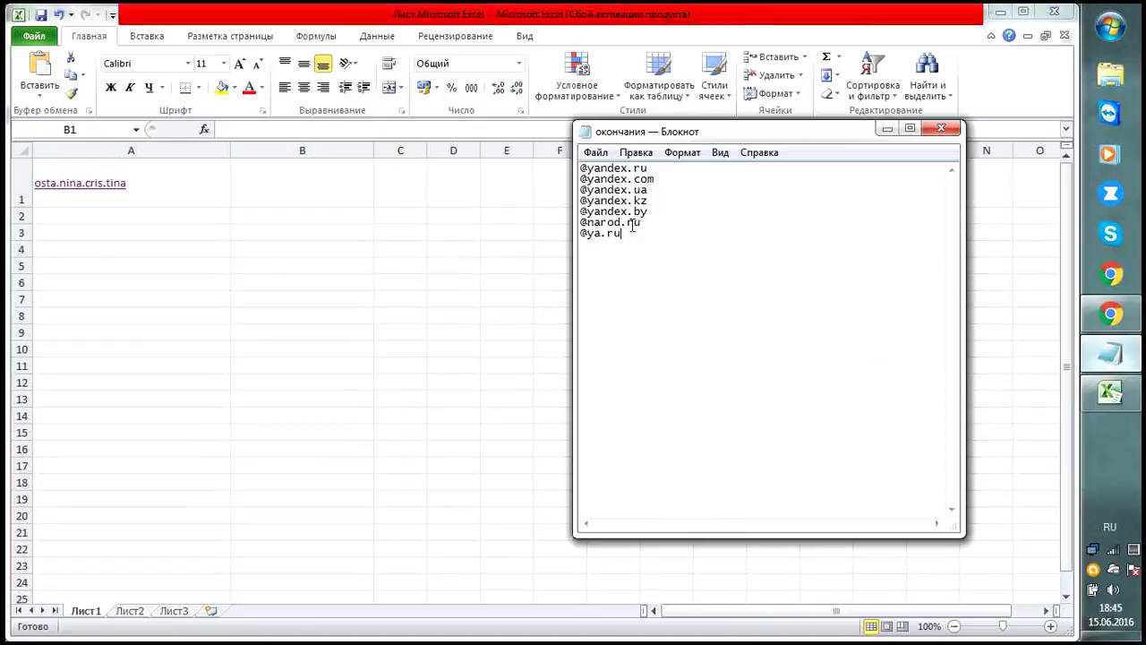
pyautogui.moveTo(622, 236); pyautogui.dragTo(582, 169)
pyautogui.hotkey('ctrl', 'c')
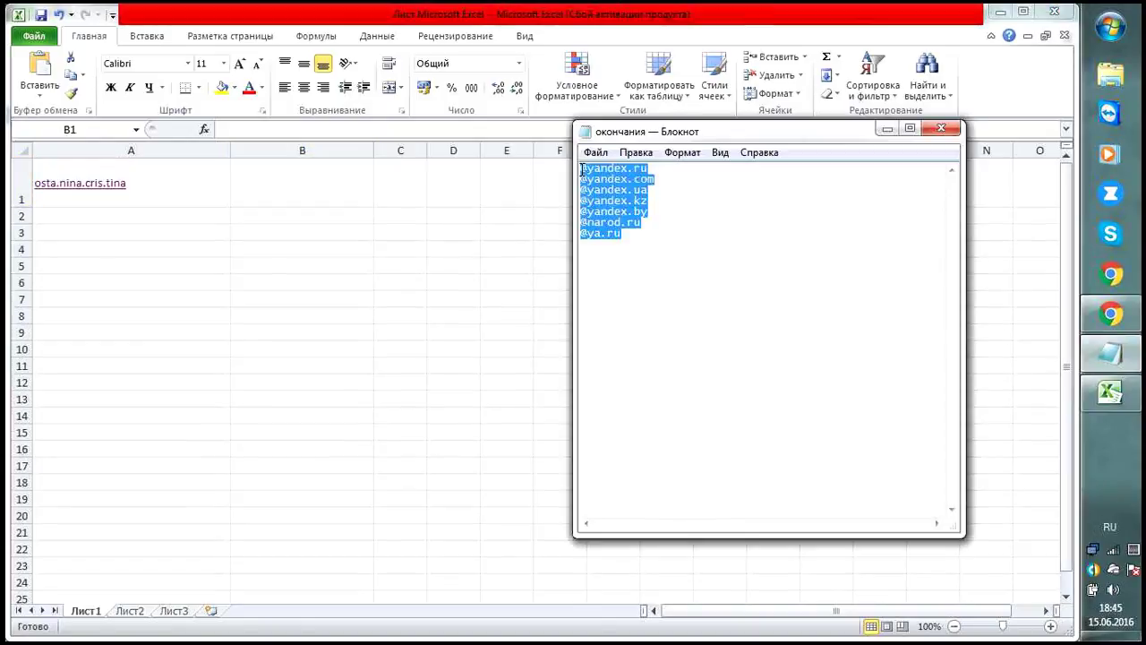
pyautogui.click(302, 176)
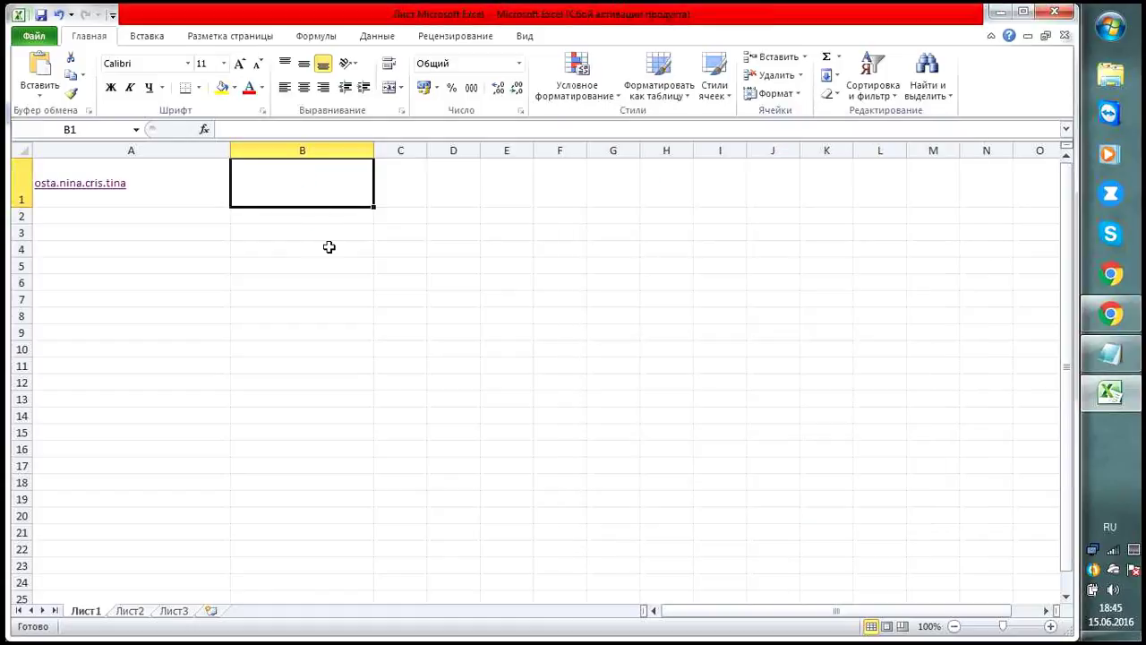
pyautogui.hotkey('ctrl', 'v')
pyautogui.click(537, 252)
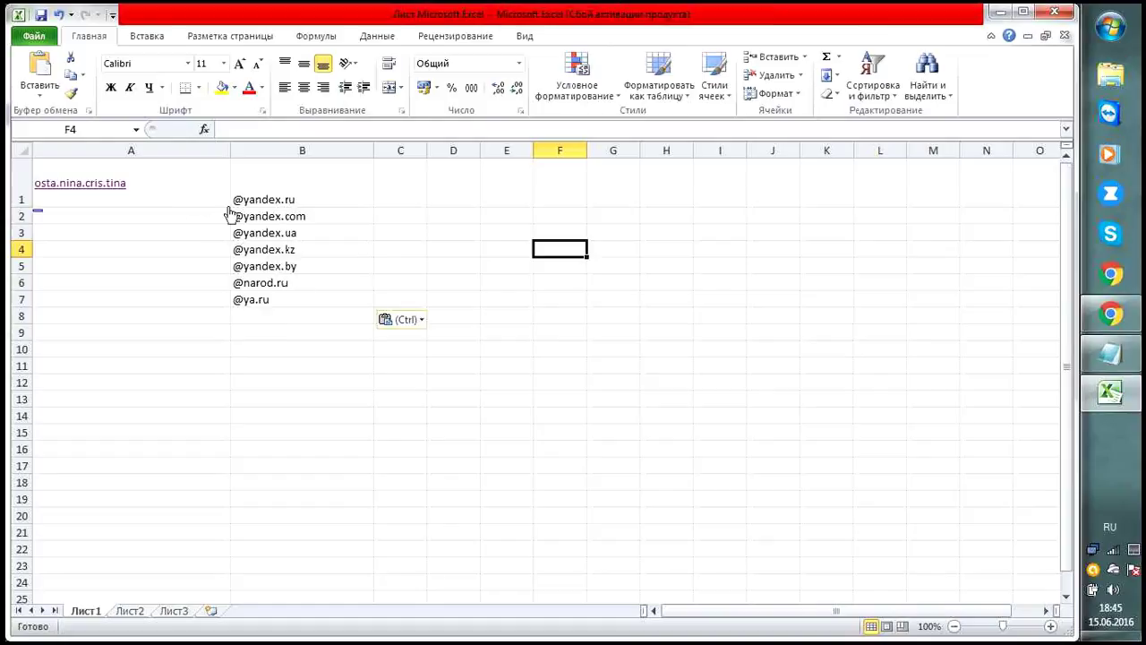
pyautogui.click(212, 198)
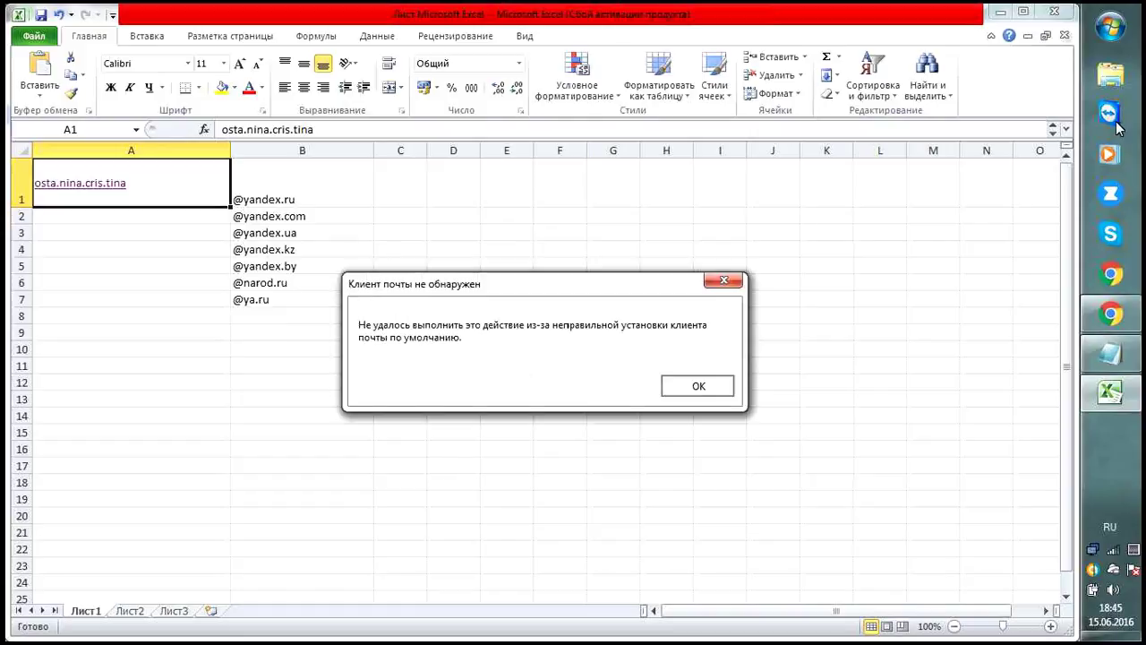
# Step: Clear the mail-client error and fill the A1 login down through A7
pyautogui.hotkey('alt', 'Tab')
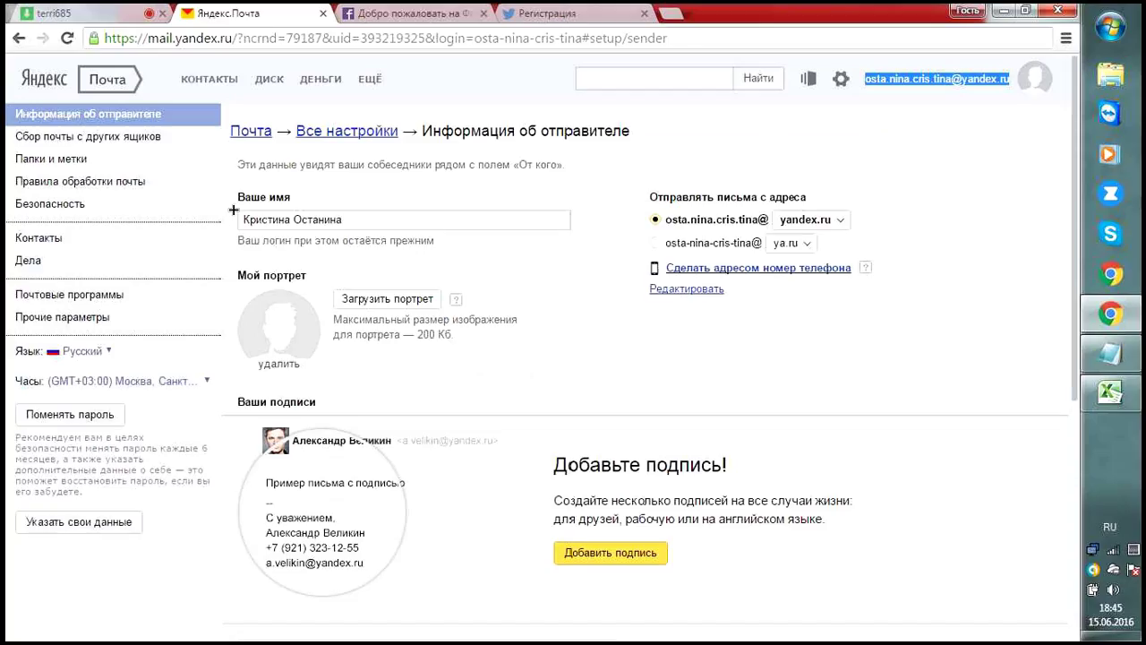
pyautogui.hotkey('alt', 'Tab')
pyautogui.moveTo(225, 298); pyautogui.dragTo(231, 315)
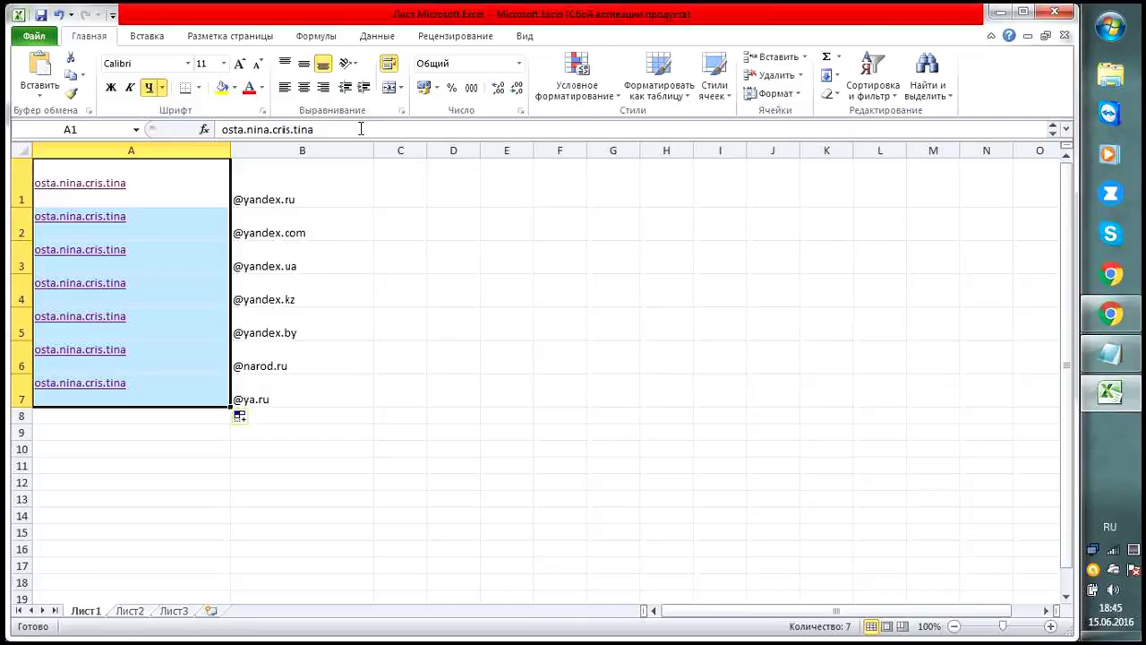
# Step: Copy the login from A1 into cell A8
pyautogui.press('F2')
pyautogui.hotkey('shift', 'Home')
pyautogui.hotkey('ctrl', 'c')
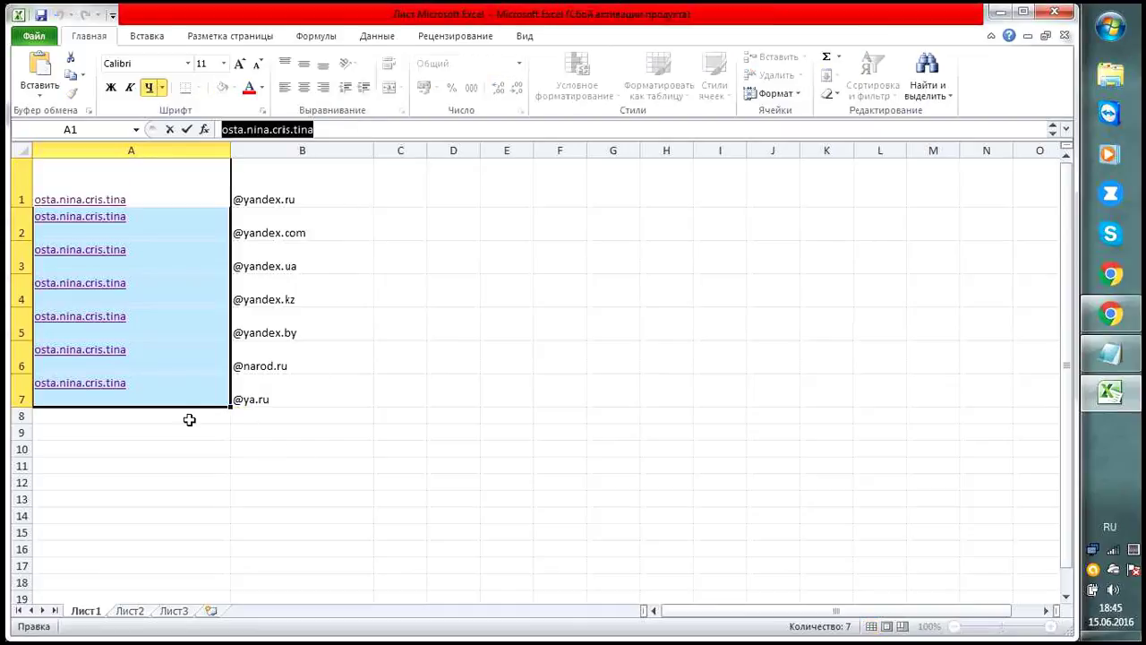
pyautogui.press('Return')
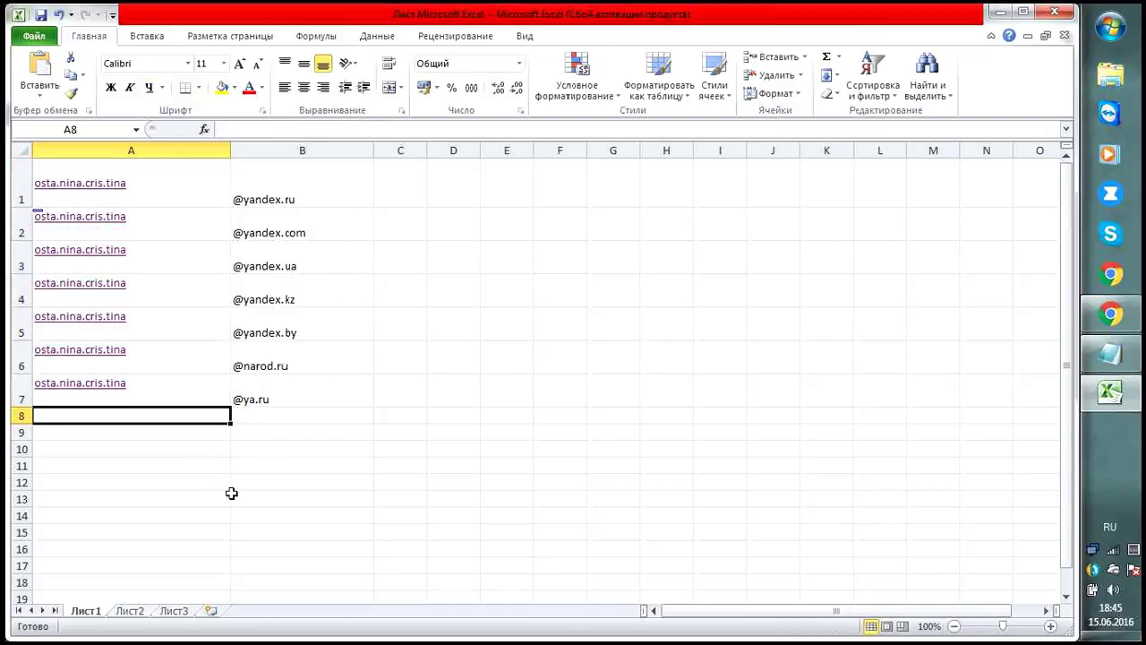
pyautogui.hotkey('ctrl', 'v')
pyautogui.press('Down')
pyautogui.press('Down')
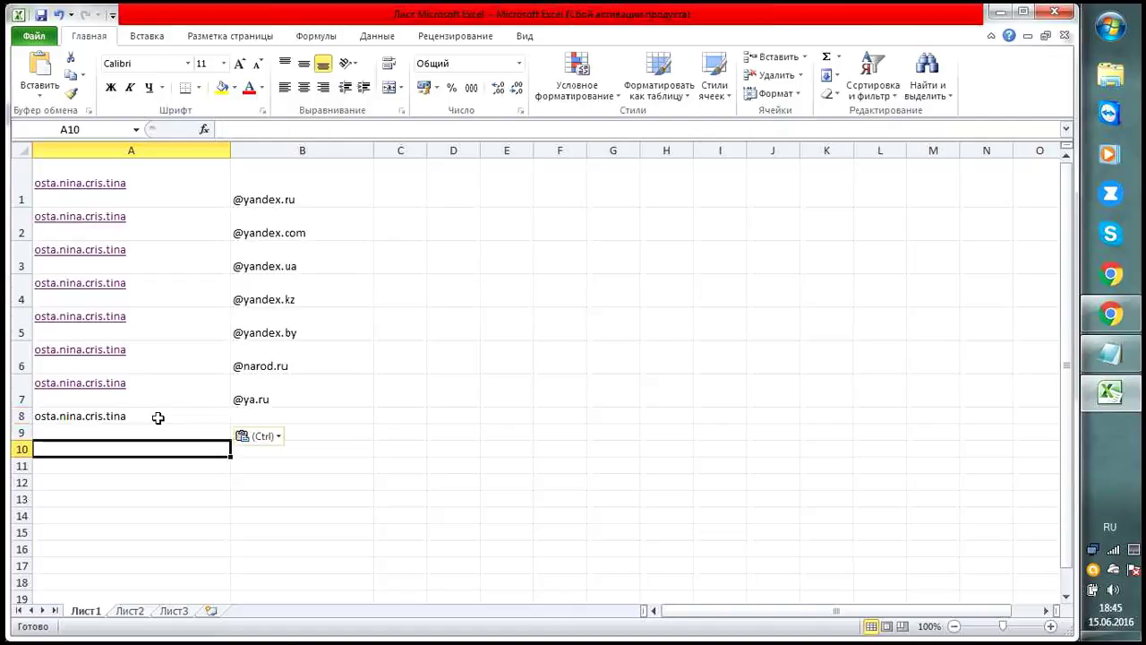
pyautogui.press('Up')
pyautogui.press('Up')
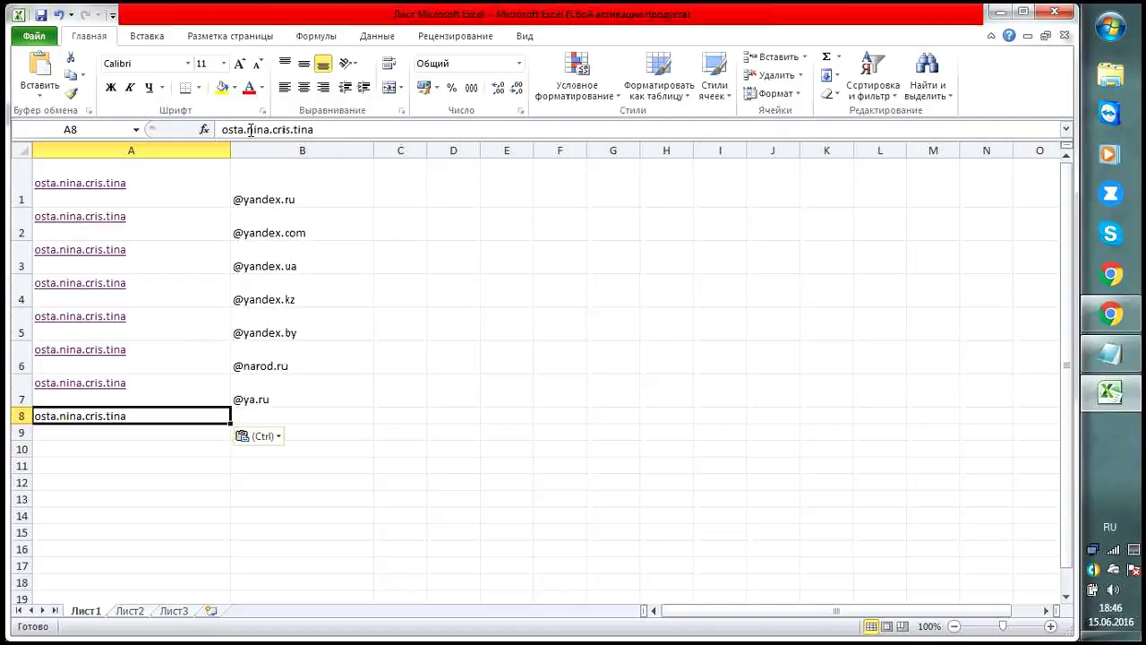
# Step: Replace the first dot of the A8 login with a hyphen
pyautogui.press('F2')
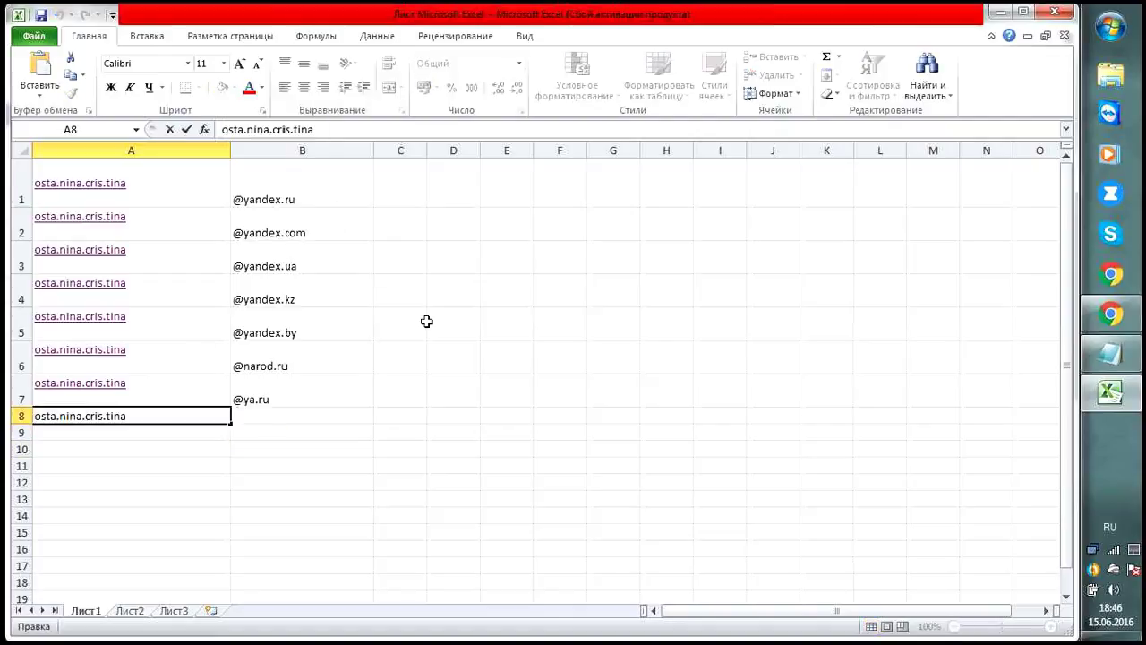
pyautogui.press('BackSpace')
pyautogui.write('-')
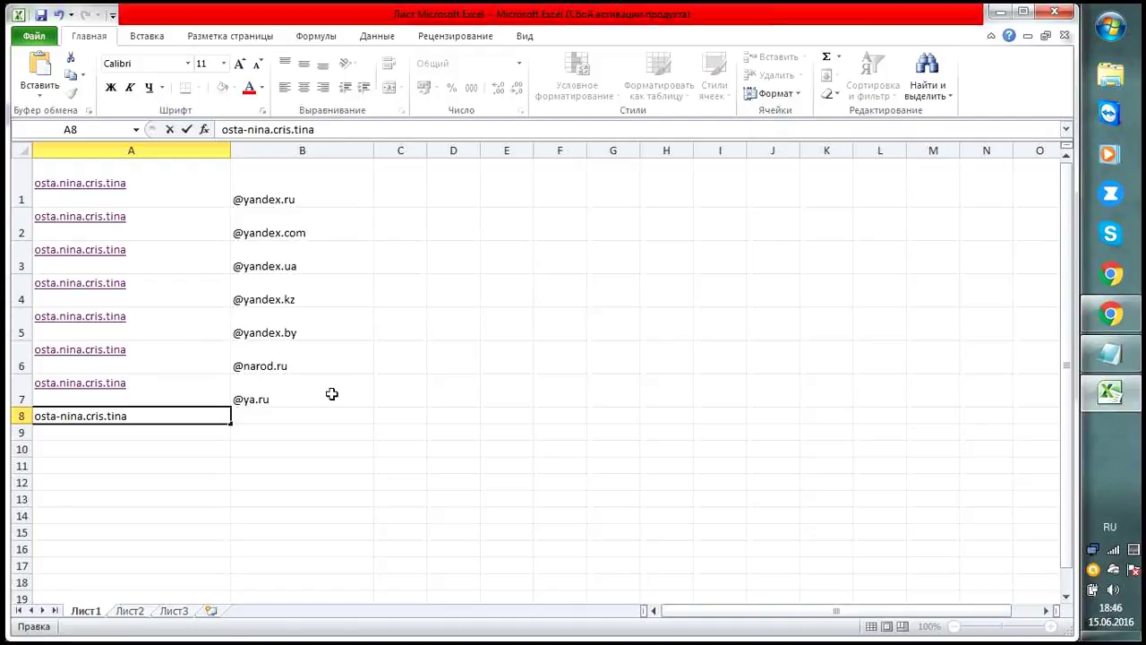
pyautogui.moveTo(295, 192); pyautogui.dragTo(321, 418)
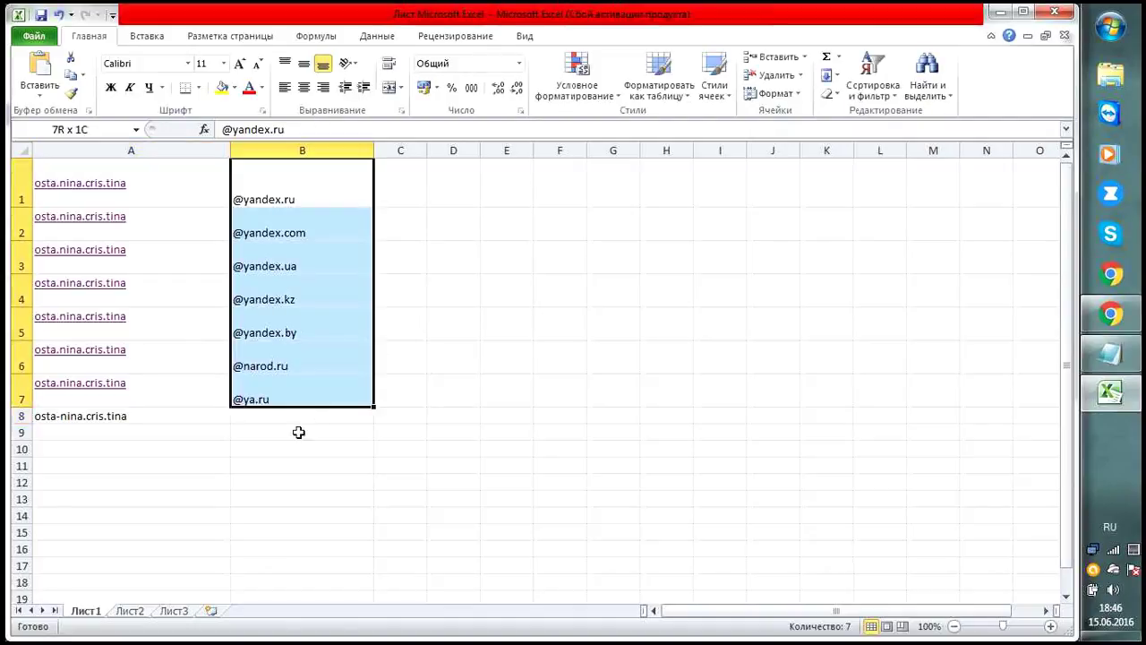
# Step: Copy the domain endings into B8:B14 and fill the hyphenated login down to A14
pyautogui.hotkey('ctrl', 'c')
pyautogui.click(321, 418)
pyautogui.hotkey('ctrl', 'v')
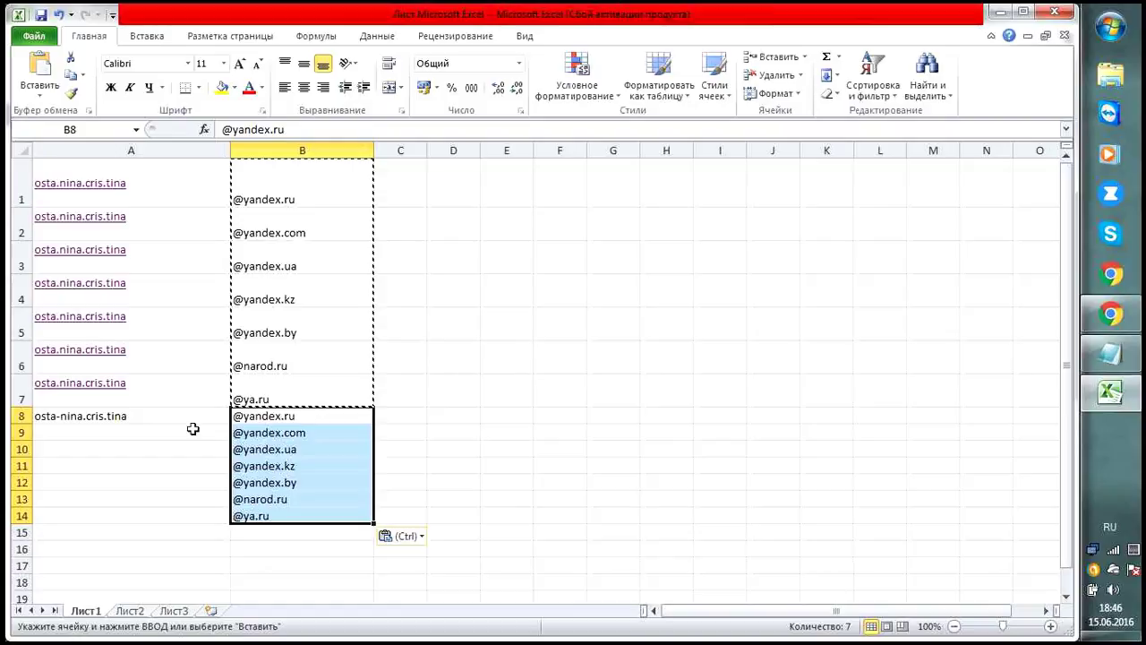
pyautogui.click(141, 417)
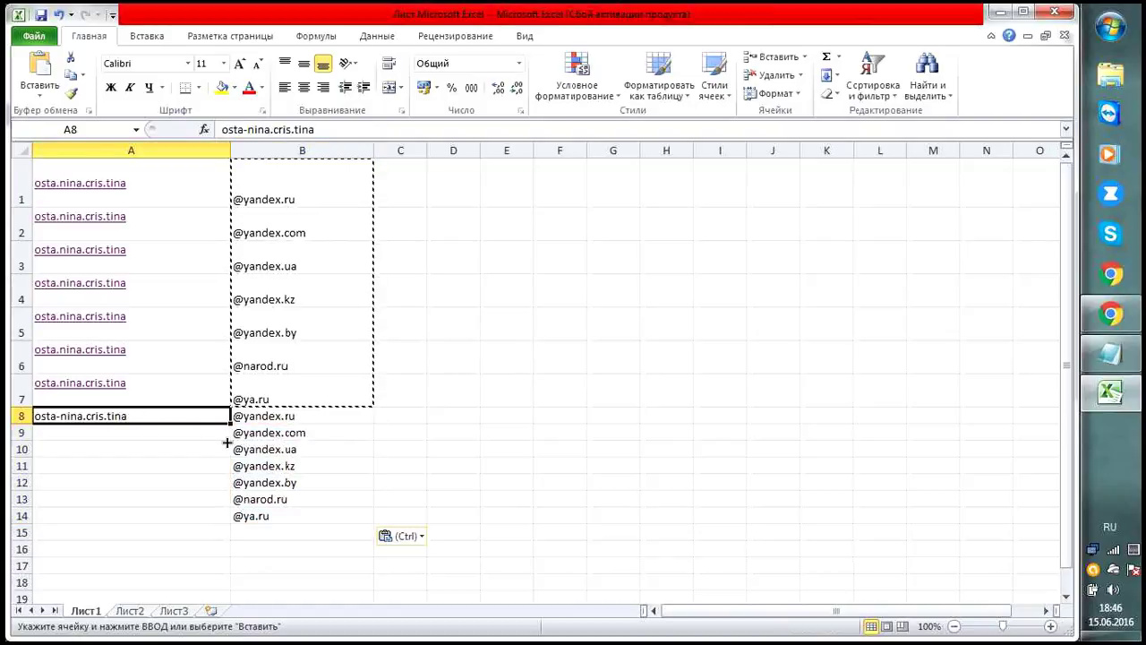
pyautogui.moveTo(230, 424); pyautogui.dragTo(230, 518)
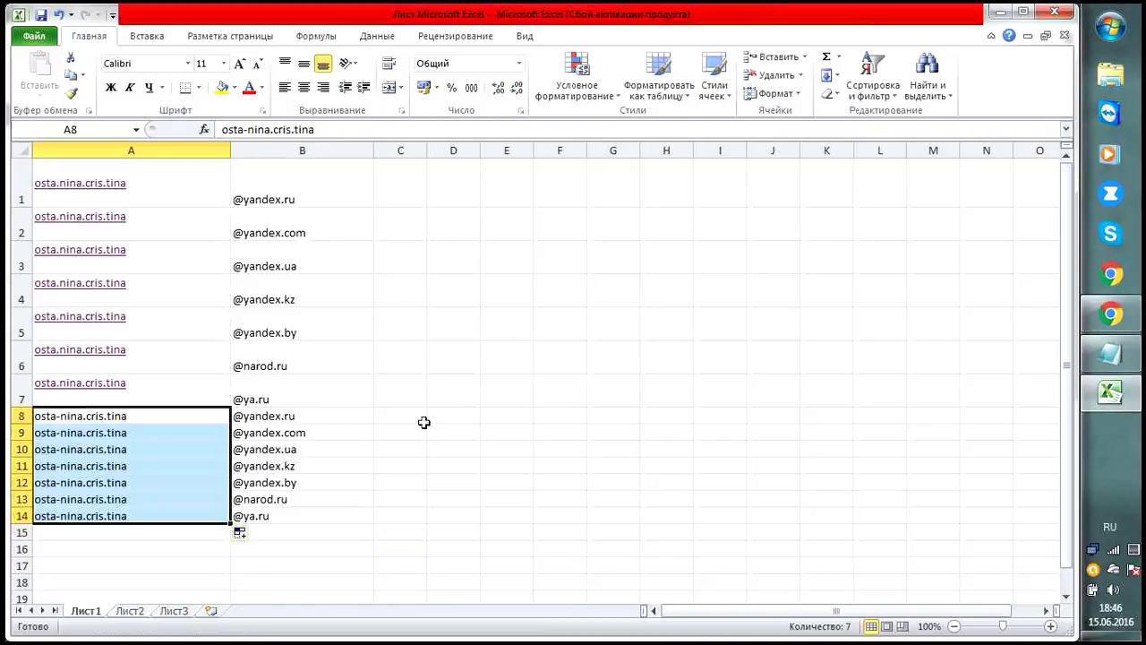
# Step: Copy the hyphenated login from A8 into A15
pyautogui.click(163, 418)
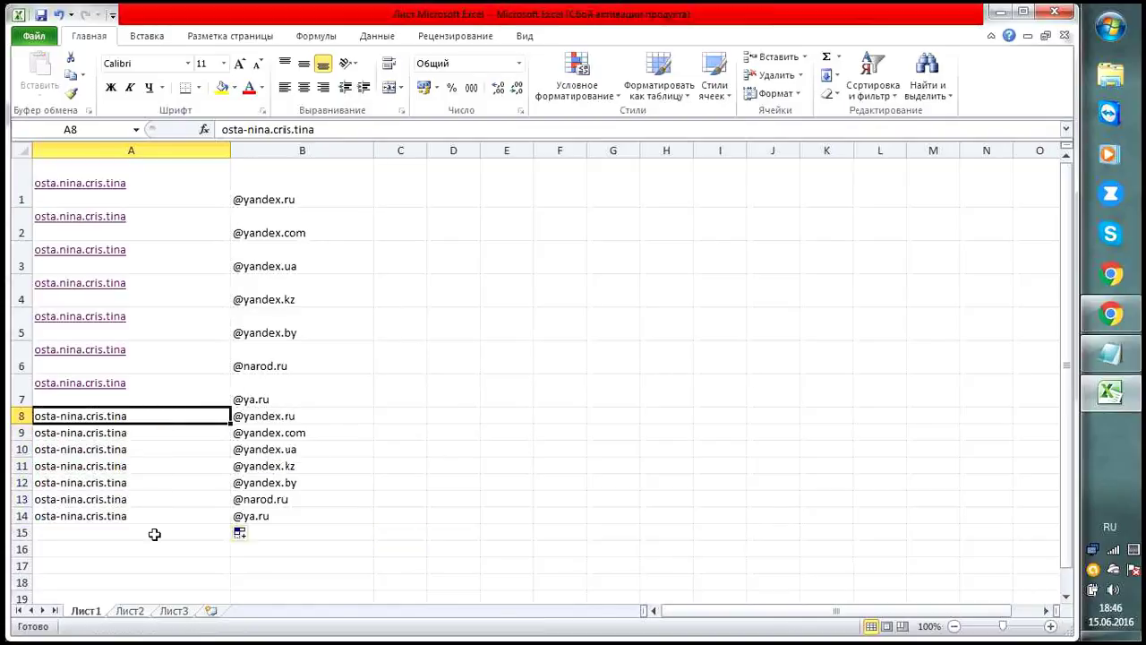
pyautogui.hotkey('ctrl', 'c')
pyautogui.hotkey('ctrl', 'Down')
pyautogui.press('Down')
pyautogui.hotkey('ctrl', 'v')
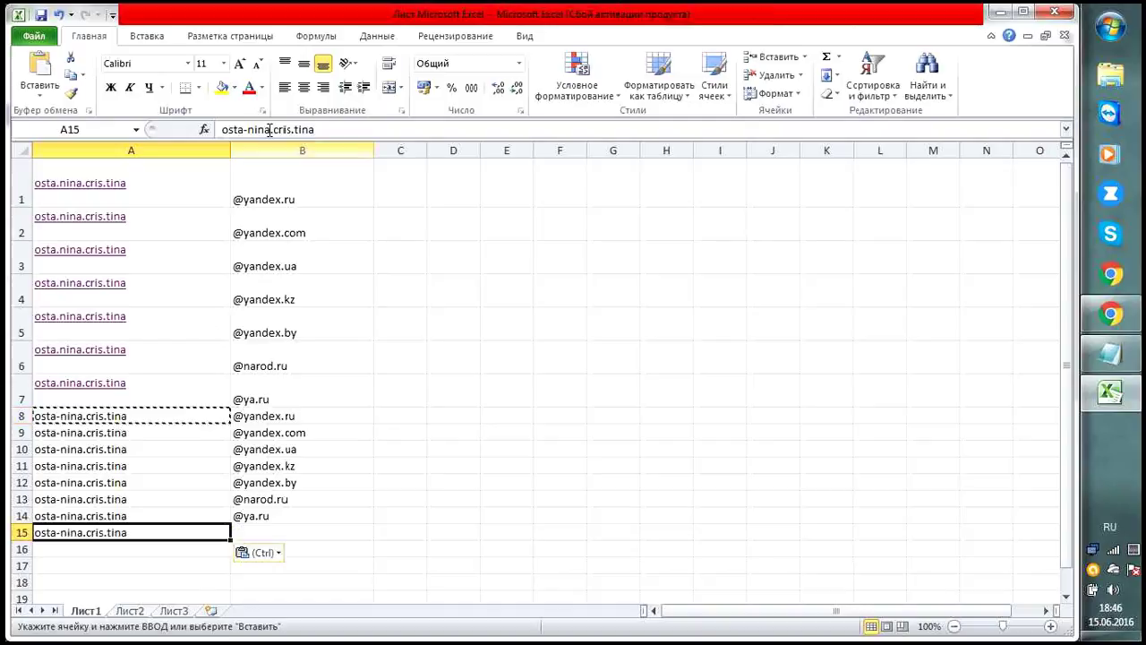
# Step: In A15, restore the first-gap dot and remove the second-gap dot
pyautogui.click(269, 130)
pyautogui.press('BackSpace')
pyautogui.write('ю')
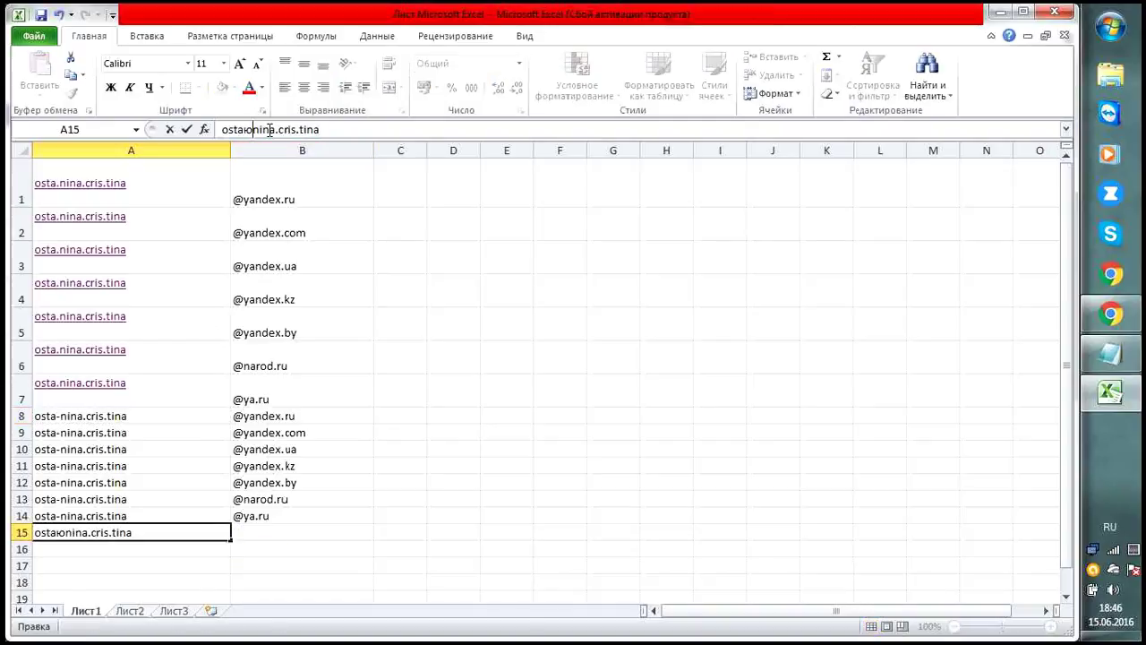
pyautogui.press('BackSpace')
pyautogui.write('.')
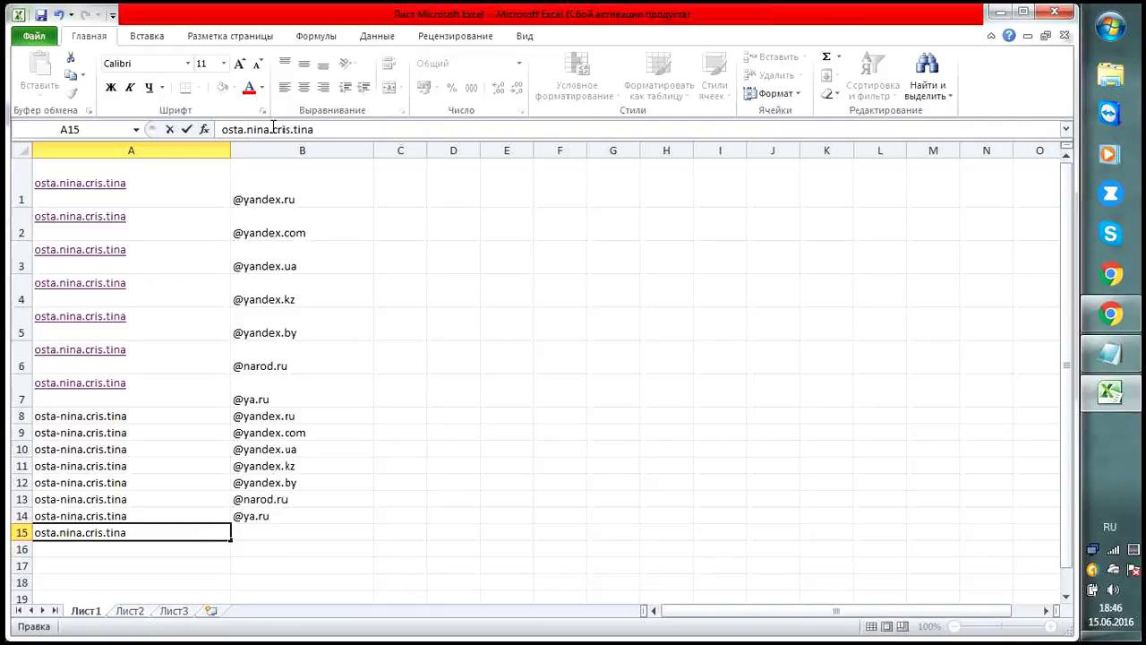
pyautogui.press('Right')
pyautogui.press('Right')
pyautogui.press('Right')
pyautogui.press('Right')
pyautogui.press('Delete')
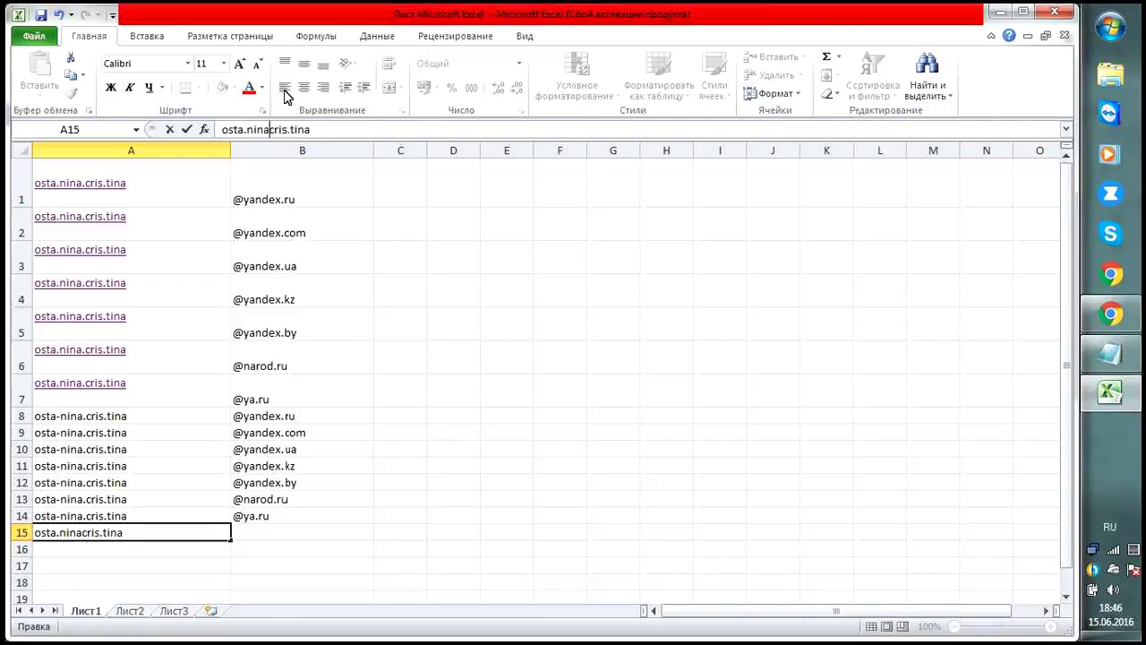
# Step: Finish the second-gap hyphen in A15, copy endings into B15:B21, and fill the login to A21
pyautogui.write('-')
pyautogui.scroll(-2, 337, 200)
pyautogui.click(338, 199)
pyautogui.keyDown('shift'); pyautogui.click(328, 295); pyautogui.keyUp('shift')
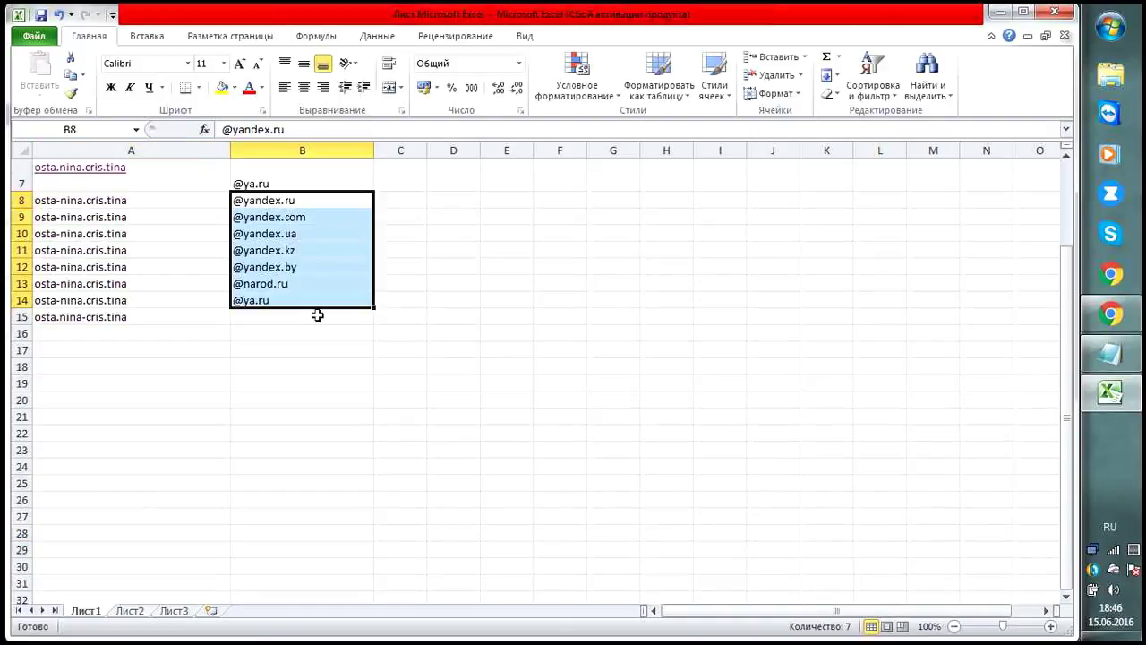
pyautogui.hotkey('ctrl', 'c')
pyautogui.click(236, 317)
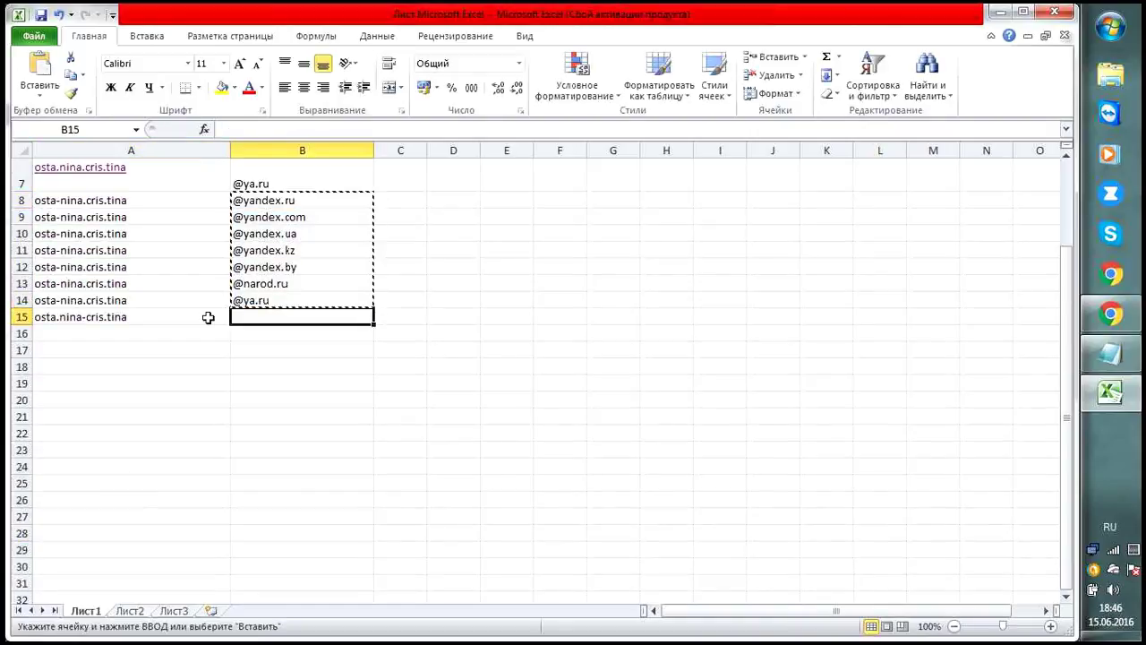
pyautogui.hotkey('ctrl', 'v')
pyautogui.press('Left')
pyautogui.moveTo(229, 324); pyautogui.dragTo(160, 435)
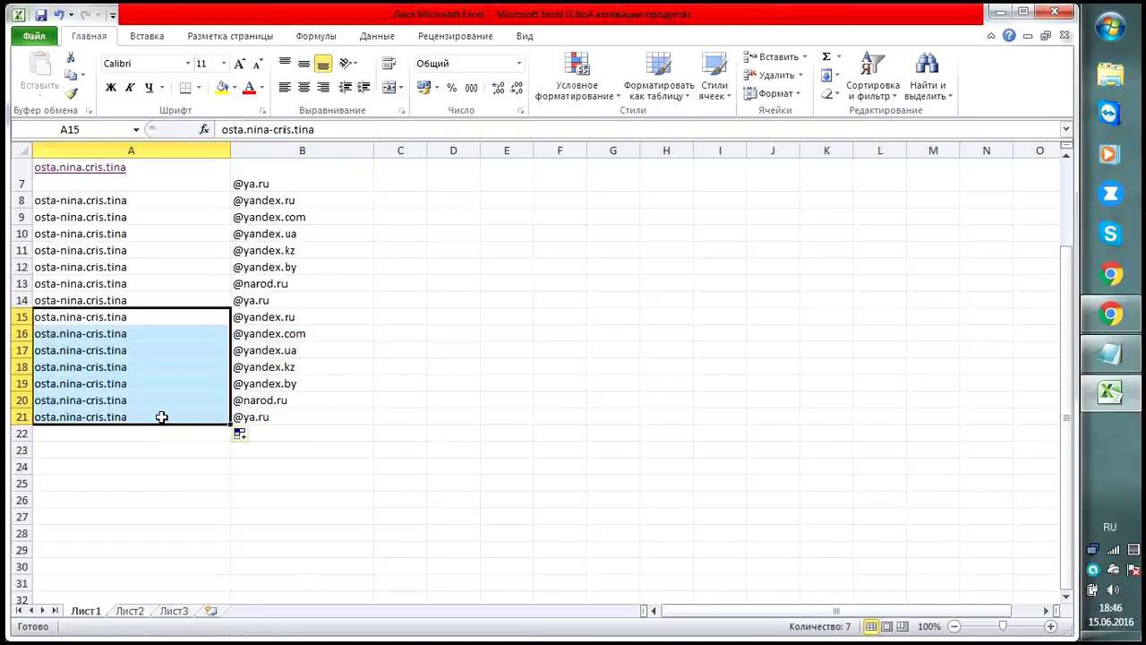
# Step: Copy the login into A22 and move its hyphen from the second gap to the third
pyautogui.click(161, 422)
pyautogui.hotkey('ctrl', 'c')
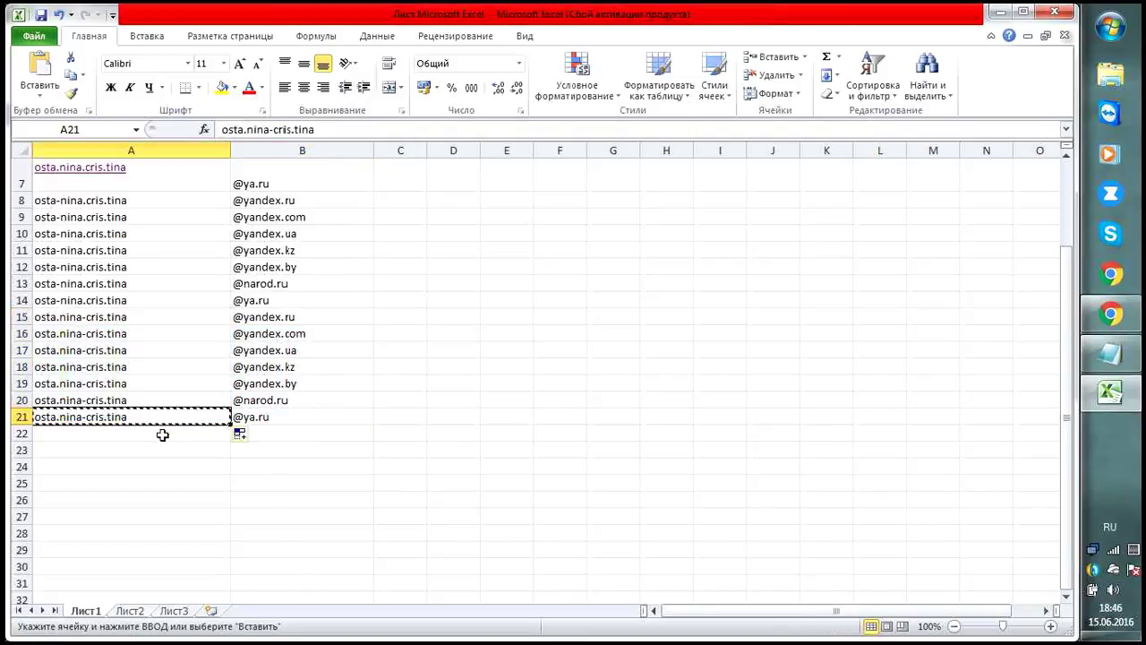
pyautogui.press('Down')
pyautogui.hotkey('ctrl', 'v')
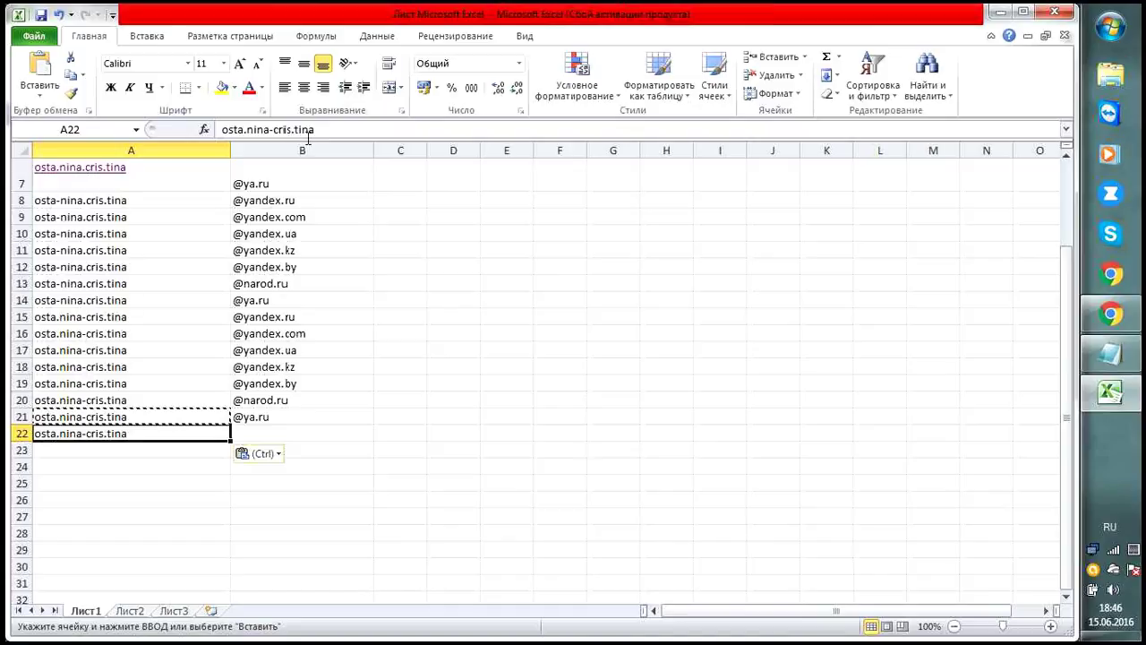
pyautogui.click(307, 132)
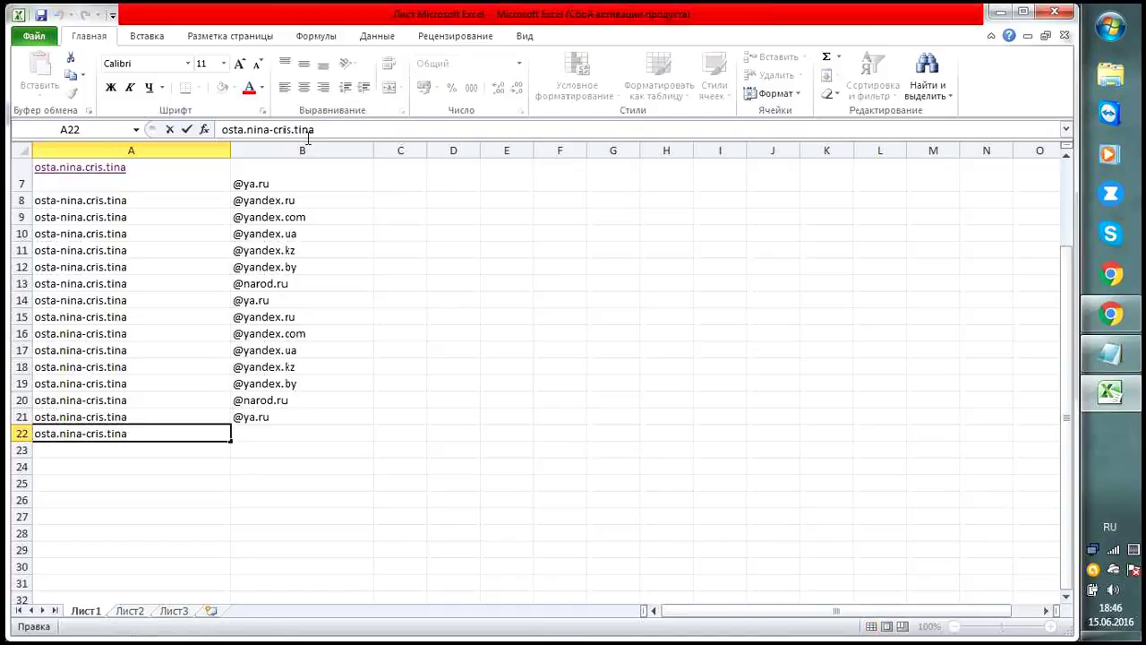
pyautogui.press('BackSpace')
pyautogui.write('.')
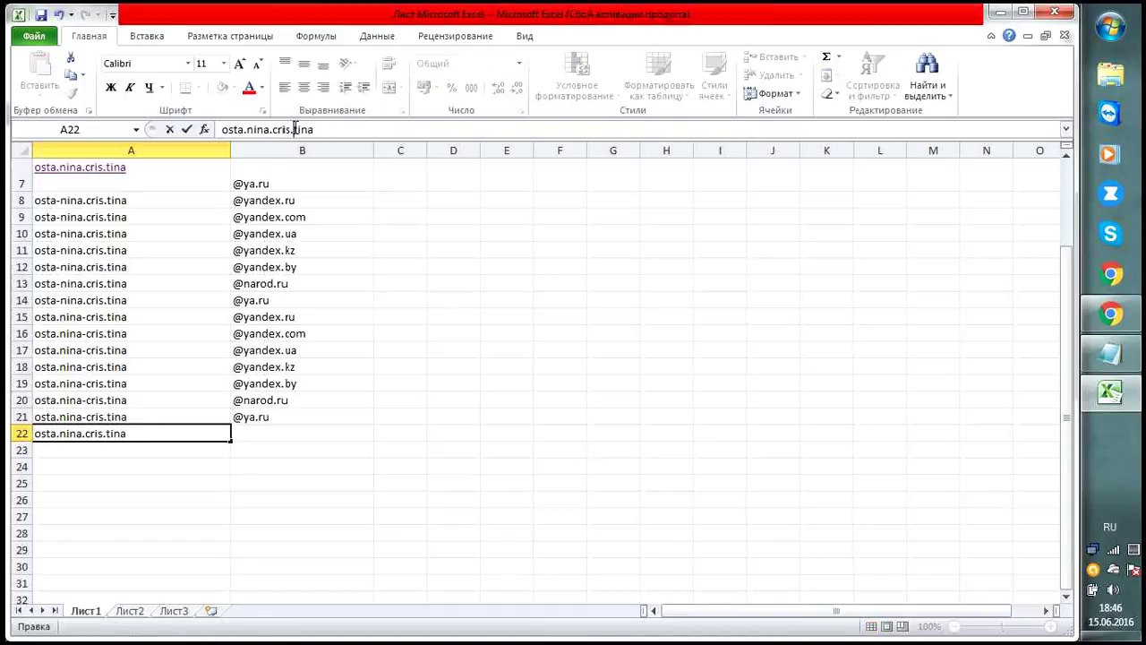
pyautogui.press('BackSpace')
pyautogui.write('-')
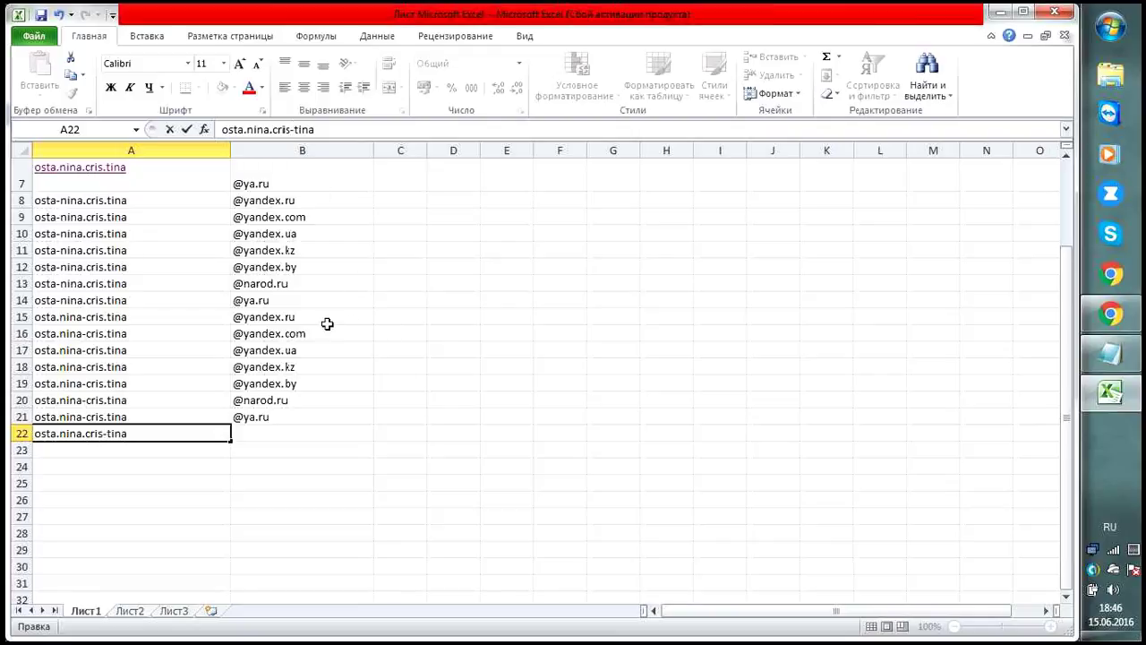
pyautogui.press('Tab')
pyautogui.moveTo(320, 317); pyautogui.dragTo(321, 400)
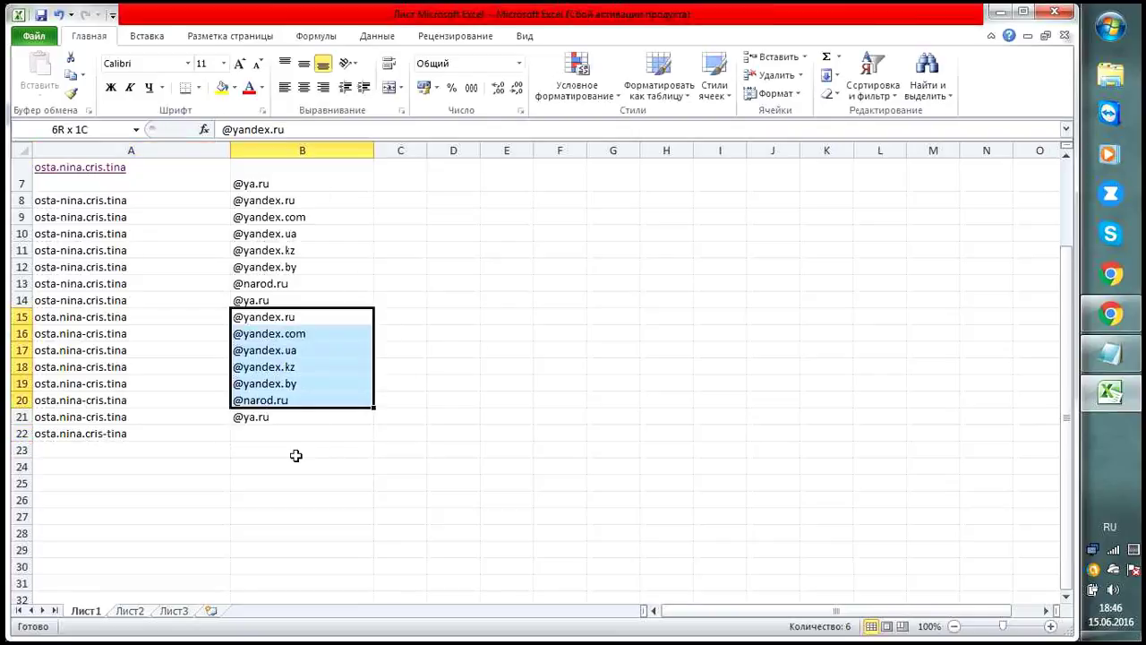
# Step: Copy the endings into B22:B28 and fill the A22 login down to A28
pyautogui.hotkey('shift', 'Down')
pyautogui.hotkey('ctrl', 'c')
pyautogui.click(231, 439)
pyautogui.hotkey('ctrl', 'v')
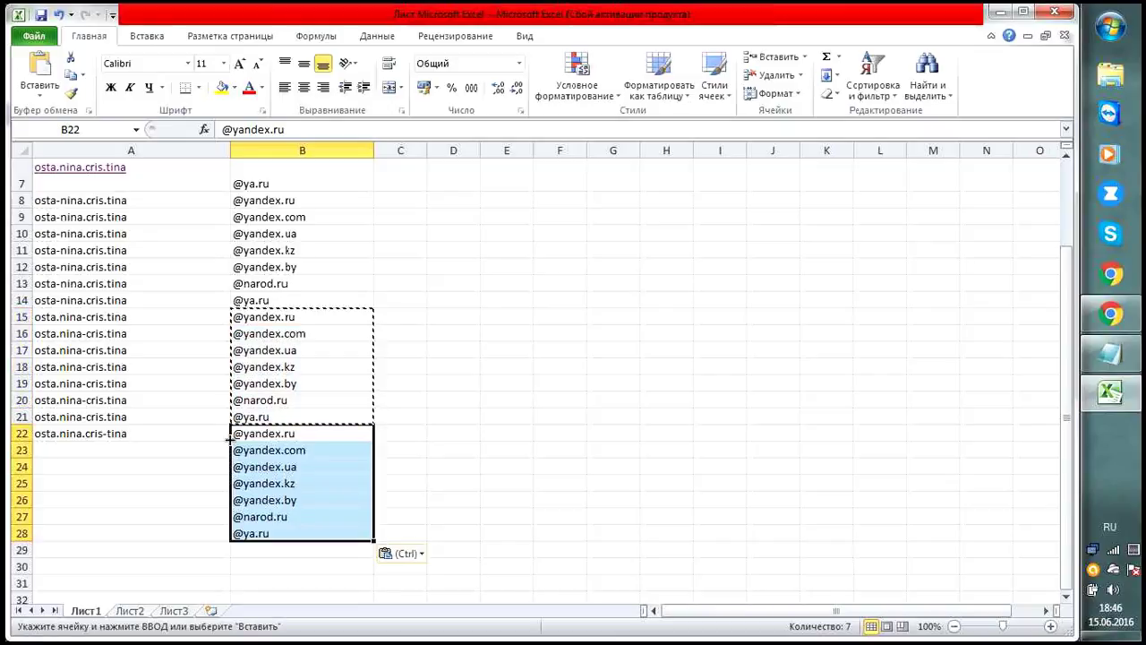
pyautogui.press('Left')
pyautogui.moveTo(230, 441); pyautogui.dragTo(230, 537)
# Step: Copy the login from A28 into A29
pyautogui.scroll(-1, 163, 366)
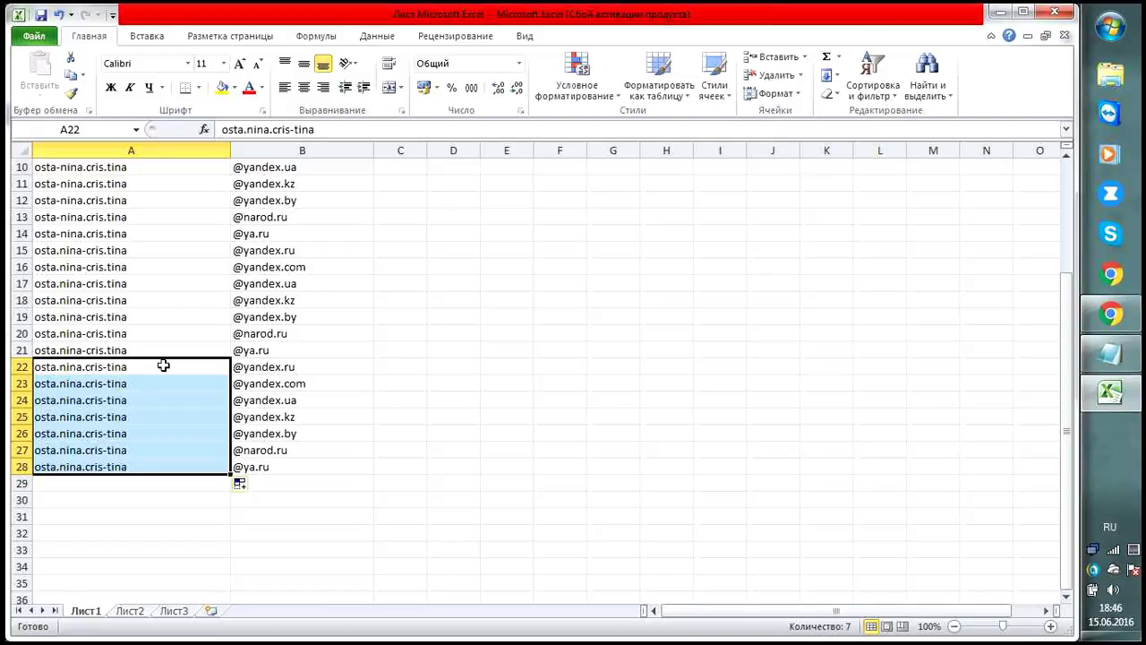
pyautogui.scroll(-2, 158, 374)
pyautogui.hotkey('ctrl', 'Down')
pyautogui.hotkey('ctrl', 'c')
pyautogui.press('Down')
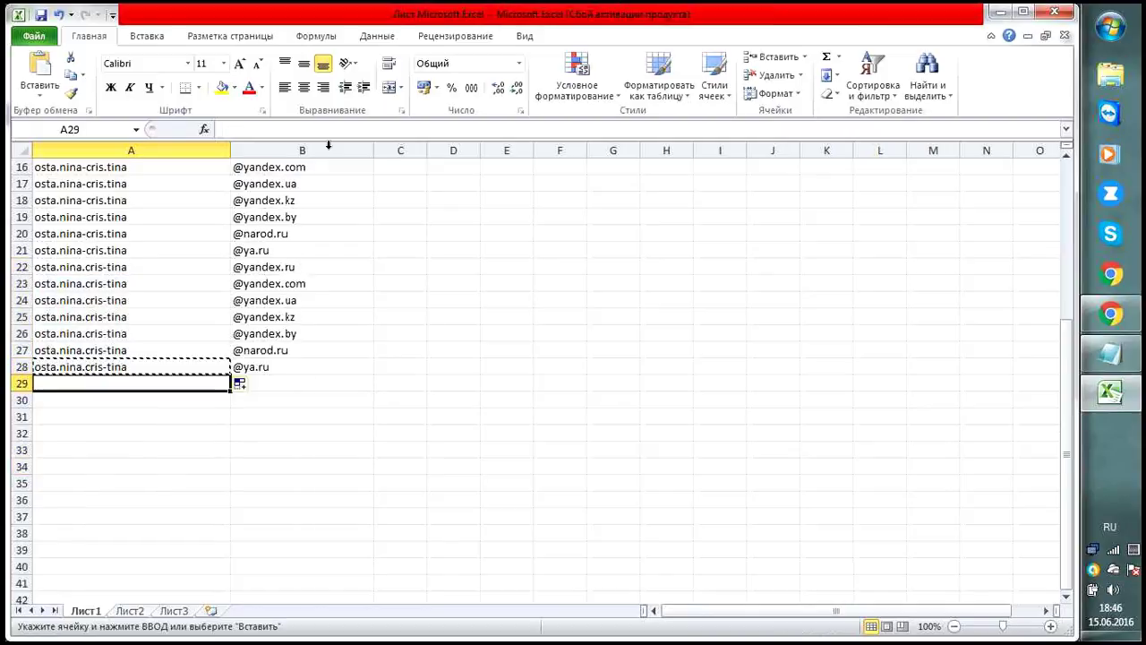
pyautogui.hotkey('ctrl', 'v')
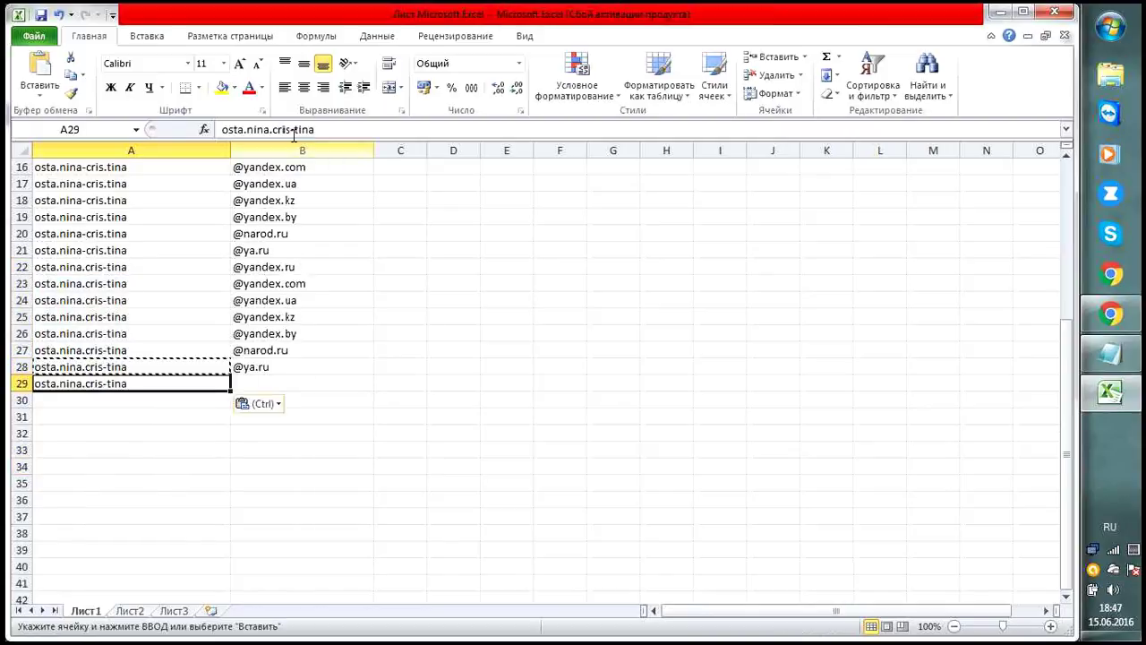
# Step: Edit the A29 login so its first two gaps are hyphens and the last a dot
pyautogui.click(294, 131)
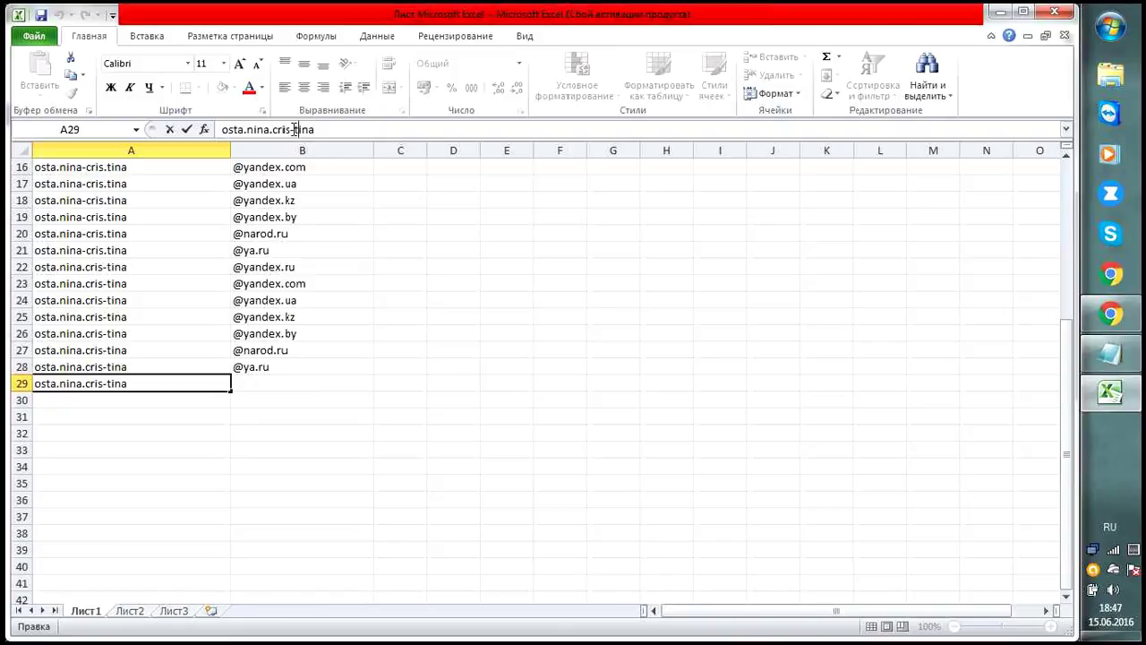
pyautogui.press('BackSpace')
pyautogui.write('.')
pyautogui.click(247, 131)
pyautogui.press('BackSpace')
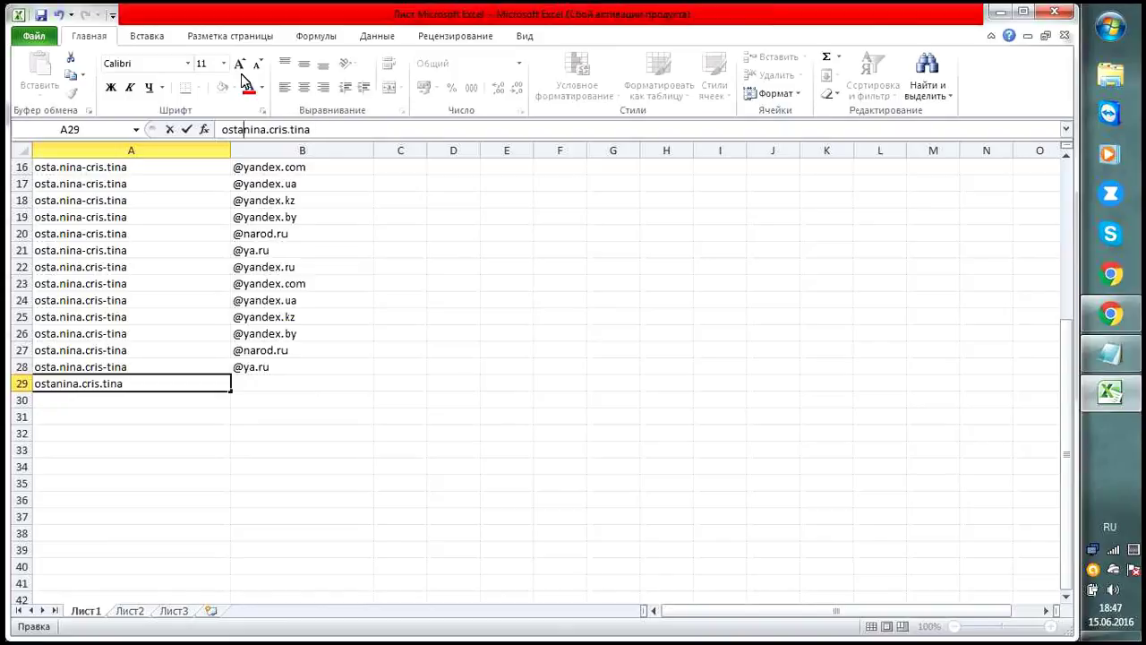
pyautogui.write('-')
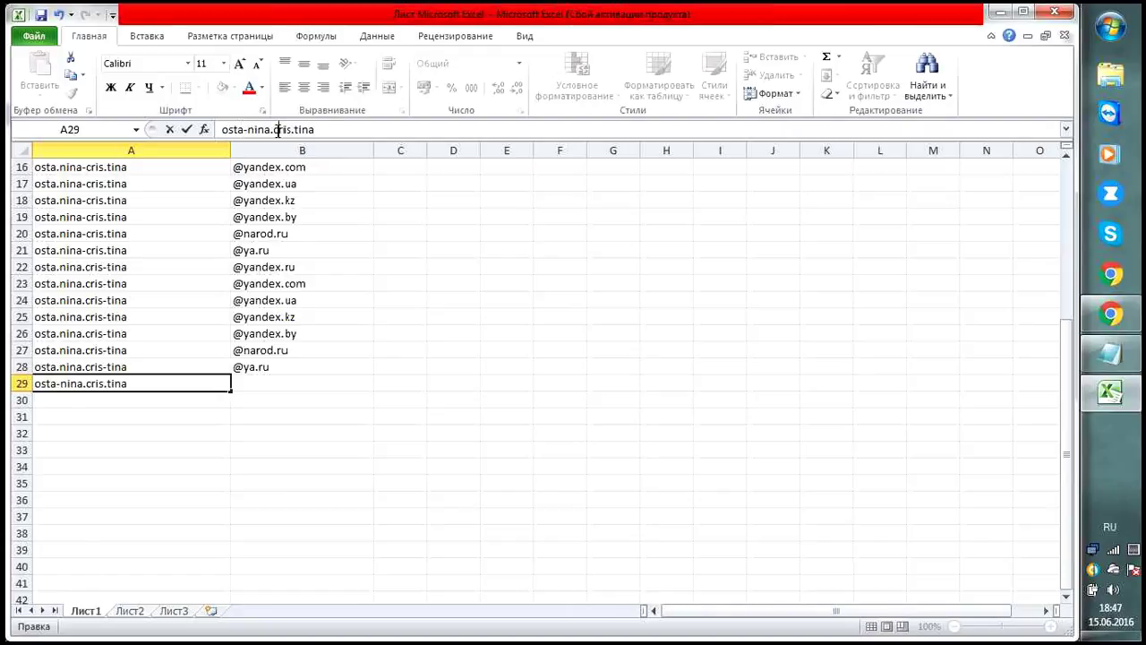
pyautogui.click(277, 130)
pyautogui.press('BackSpace')
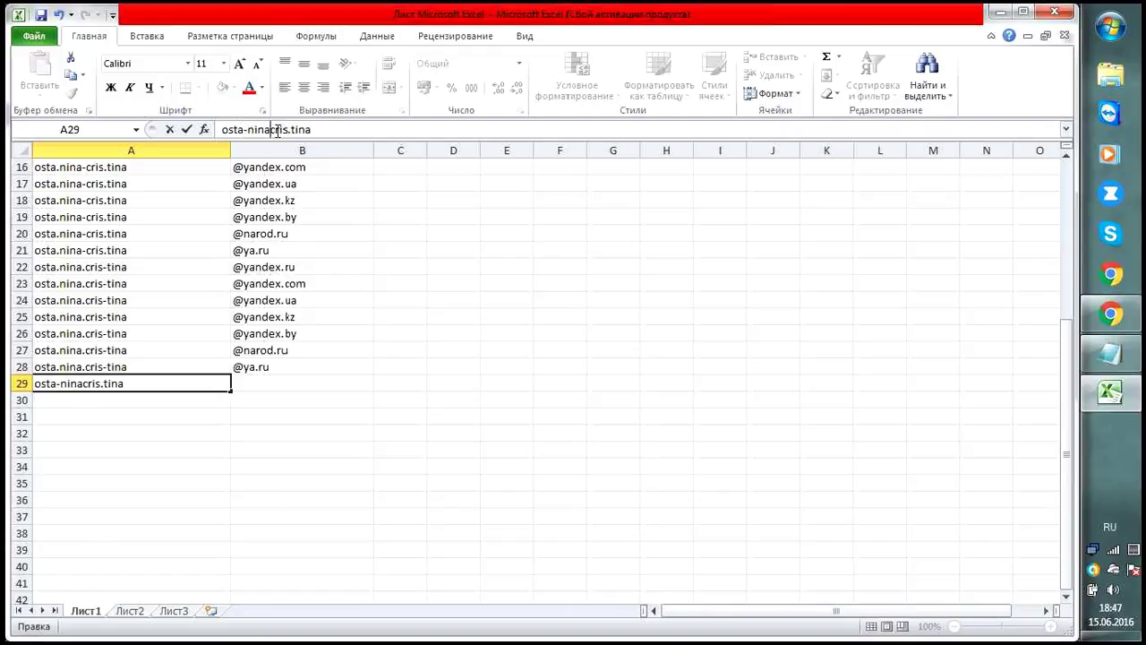
pyautogui.write('-')
pyautogui.click(302, 449)
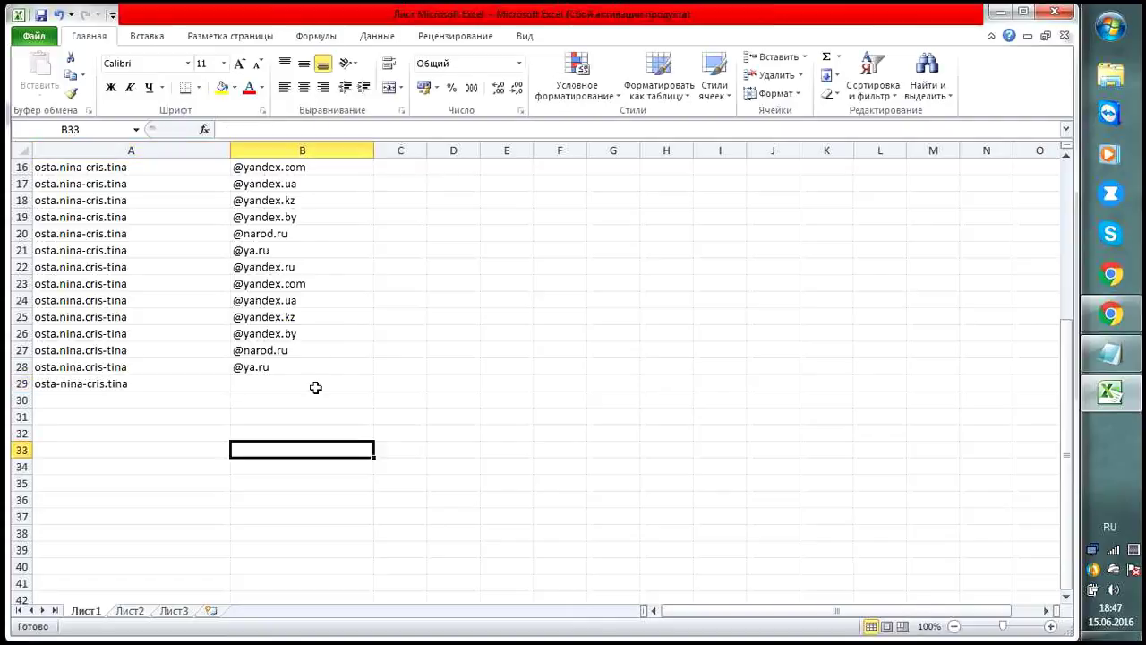
# Step: Copy the seven domain endings into B29:B35 and fill the A29 login down through A35
pyautogui.moveTo(302, 267); pyautogui.dragTo(302, 367)
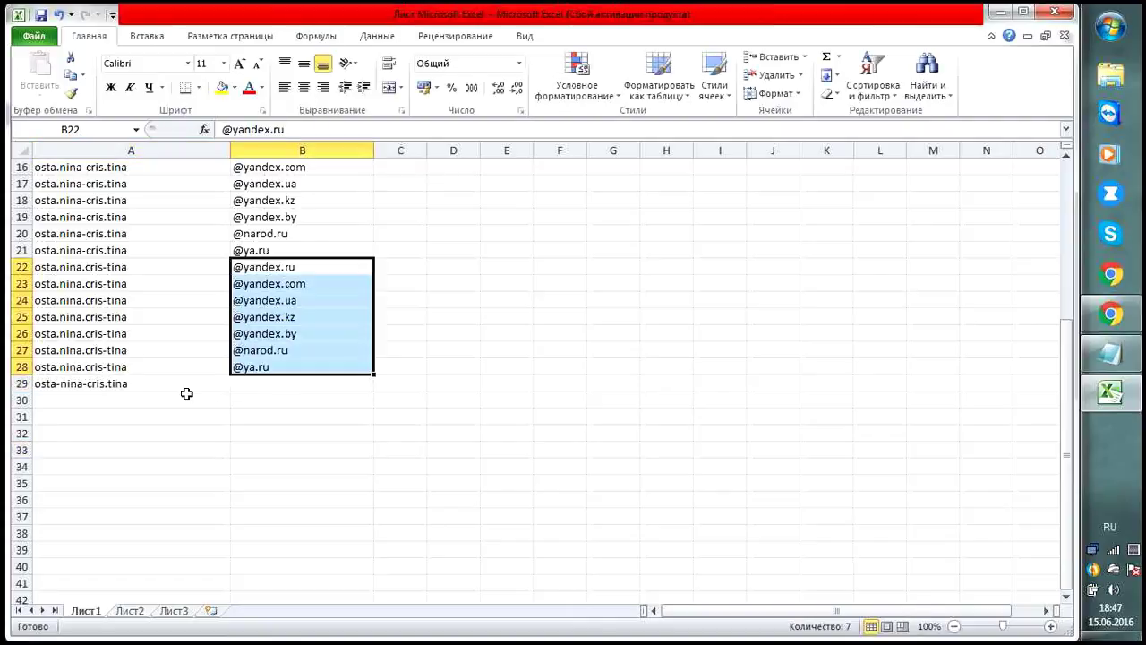
pyautogui.hotkey('ctrl', 'c')
pyautogui.hotkey('ctrl', 'Down')
pyautogui.press('Down')
pyautogui.hotkey('ctrl', 'v')
pyautogui.click(210, 385)
pyautogui.moveTo(230, 391); pyautogui.dragTo(163, 481)
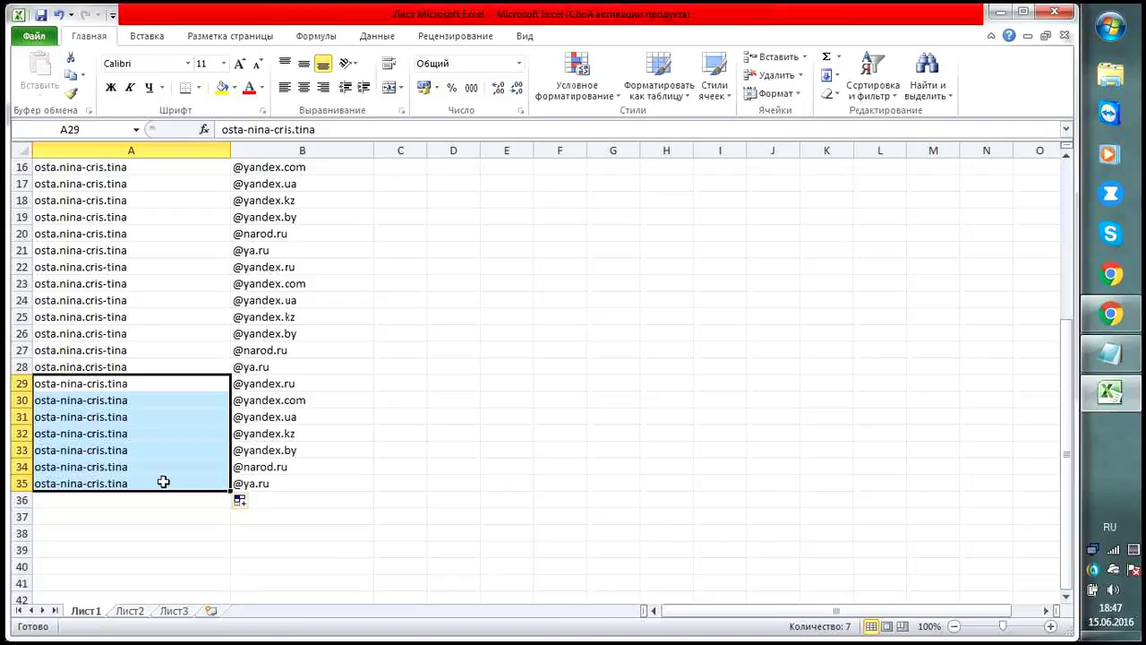
# Step: Copy the login to A36, with a dot in gap one and hyphens in gaps two and three
pyautogui.click(163, 488)
pyautogui.hotkey('ctrl', 'c')
pyautogui.press('Down')
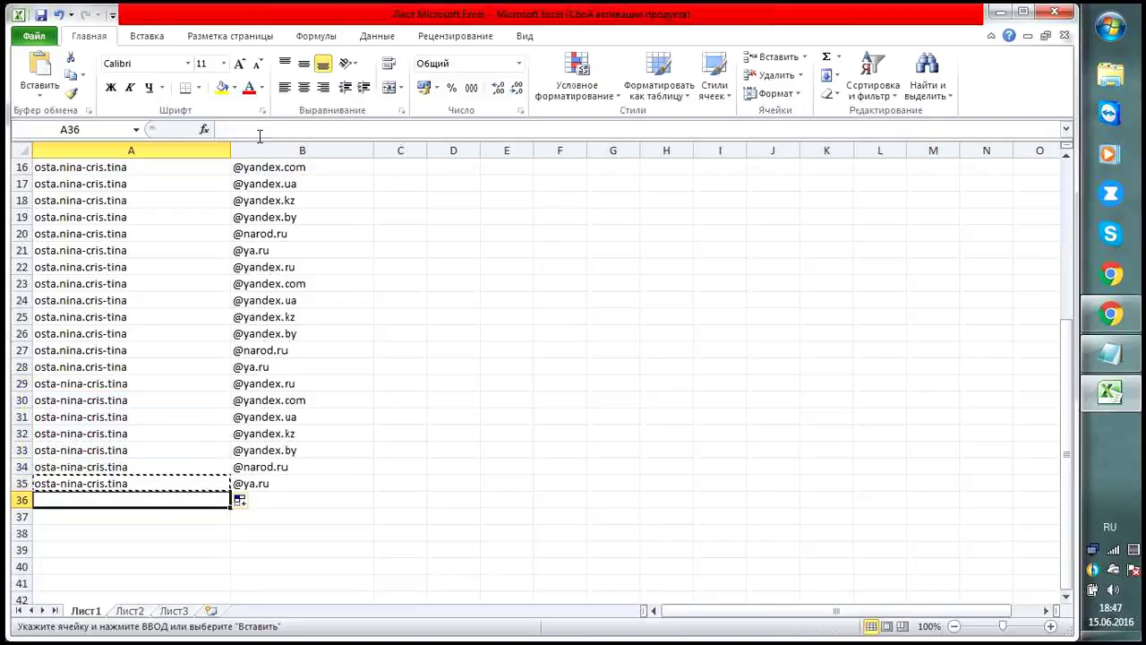
pyautogui.hotkey('ctrl', 'v')
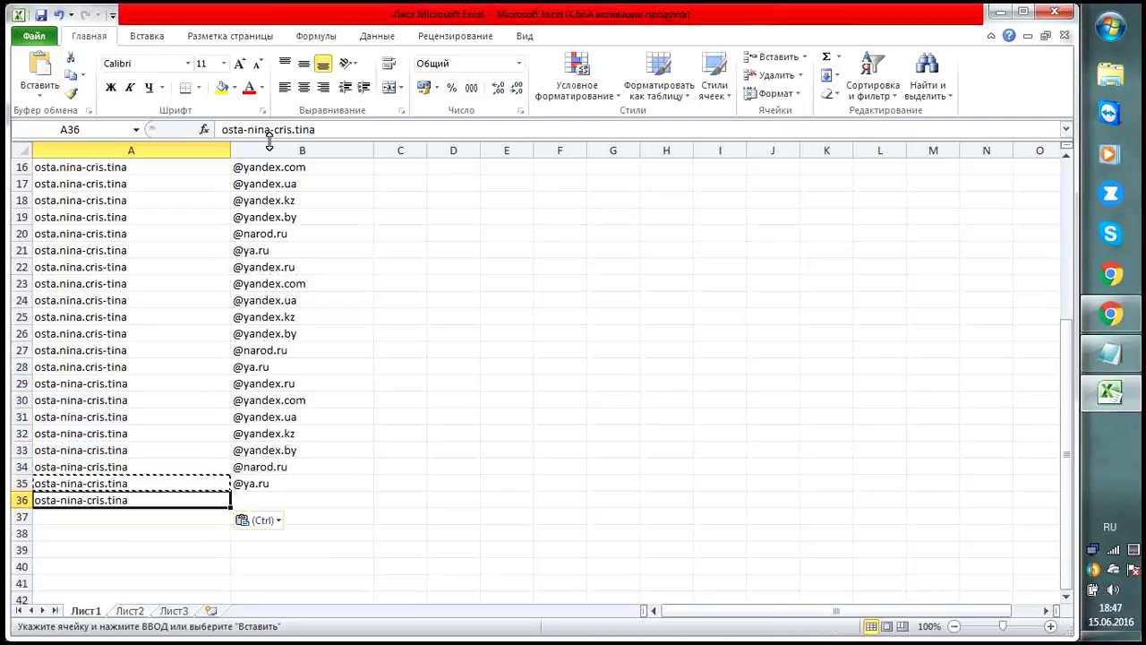
pyautogui.click(269, 131)
pyautogui.press('BackSpace')
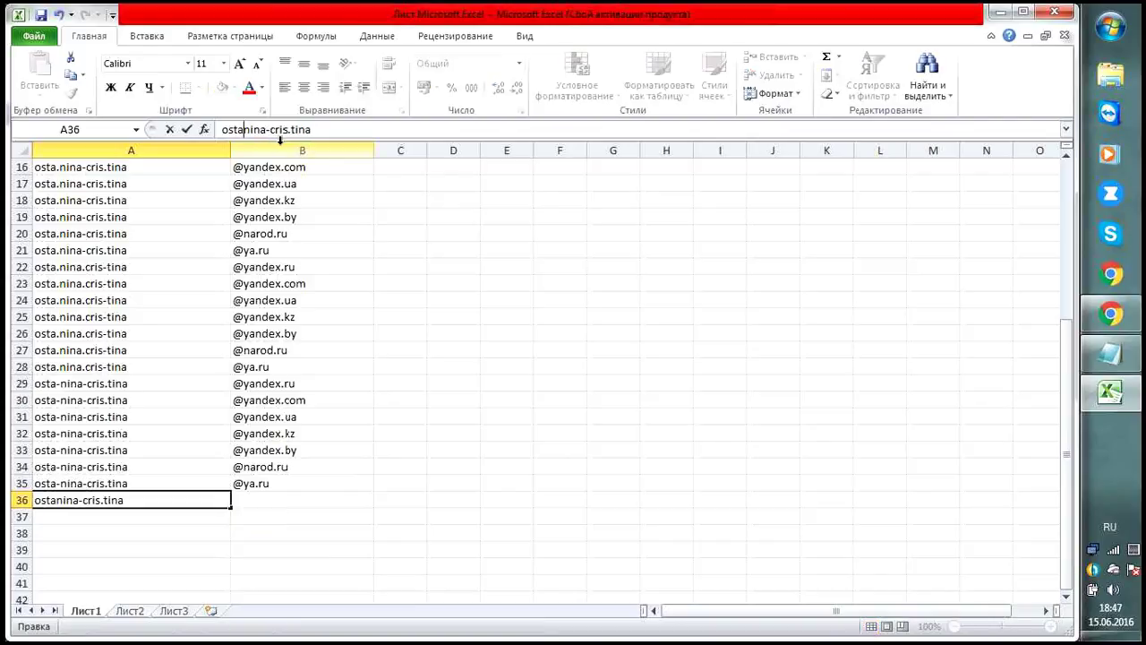
pyautogui.write('.')
pyautogui.click(317, 134)
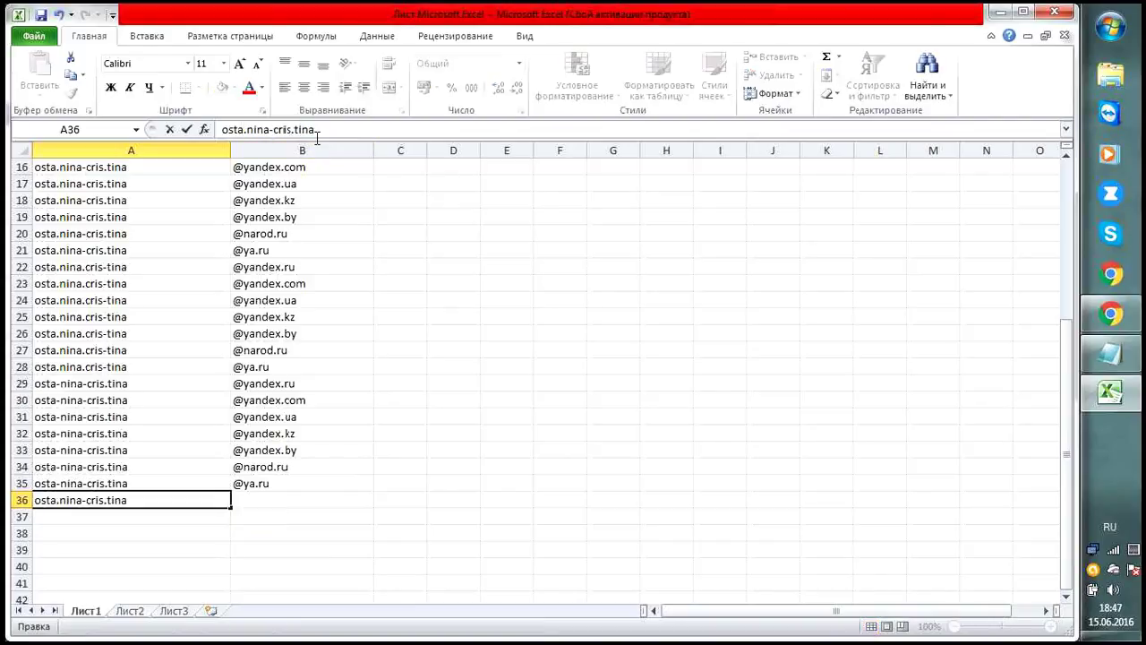
pyautogui.press('Left')
pyautogui.press('Left')
pyautogui.press('Left')
pyautogui.press('Left')
pyautogui.press('BackSpace')
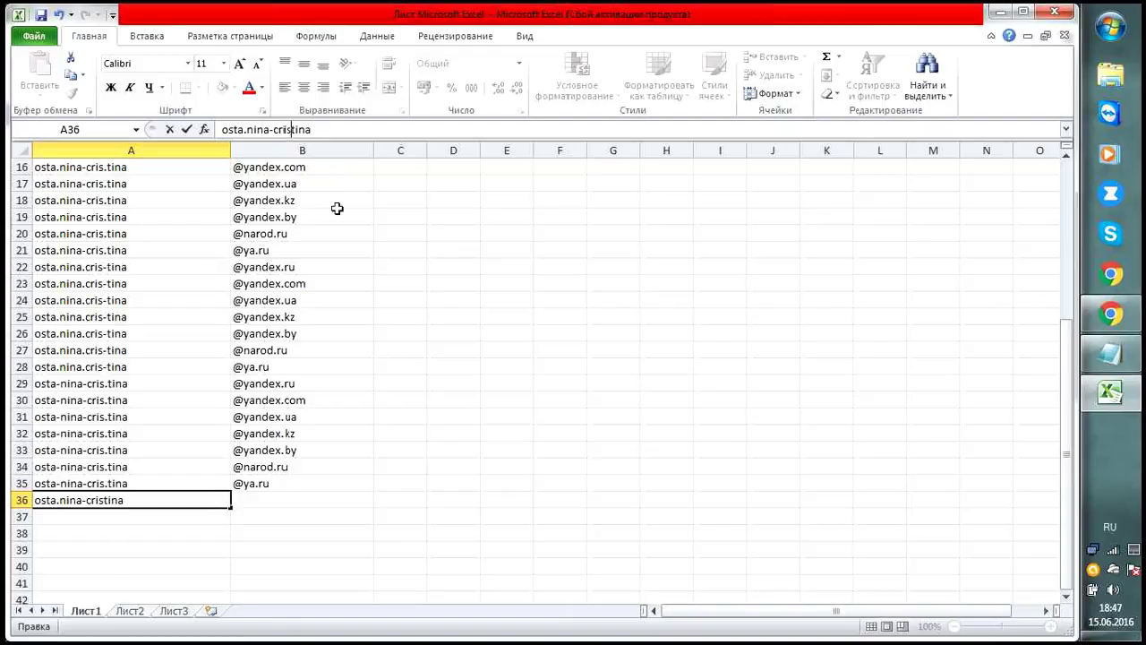
pyautogui.write('-')
pyautogui.click(342, 493)
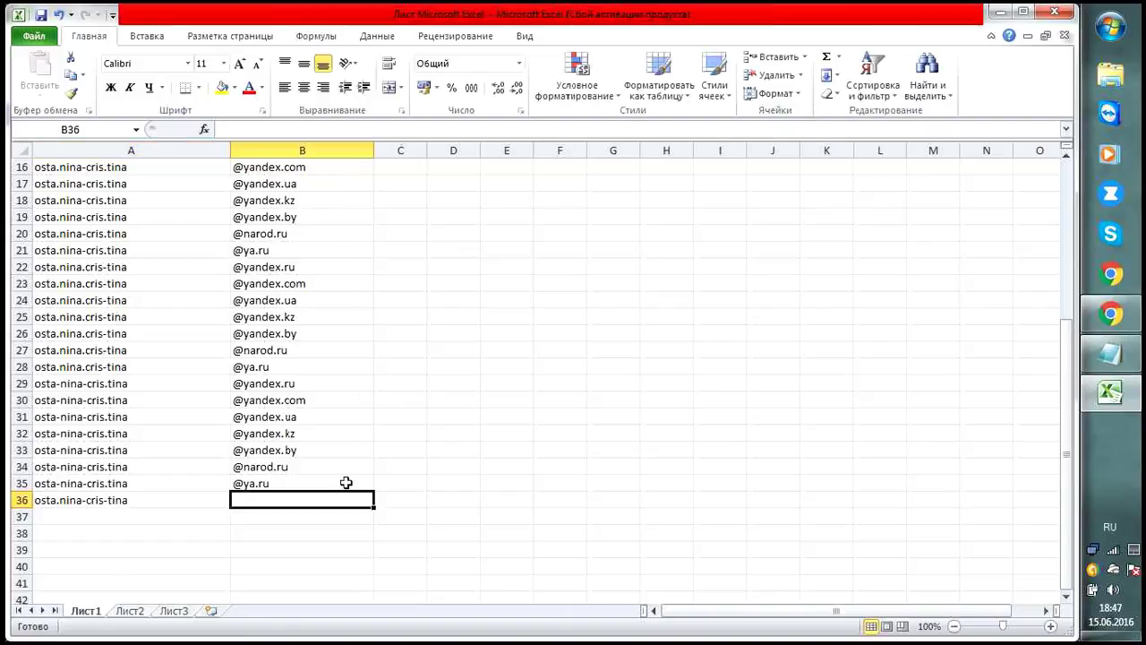
# Step: Paste the domain endings into B36:B42 and fill the A36 login down through A42
pyautogui.moveTo(335, 383); pyautogui.dragTo(335, 492)
pyautogui.hotkey('ctrl', 'c')
pyautogui.click(256, 495)
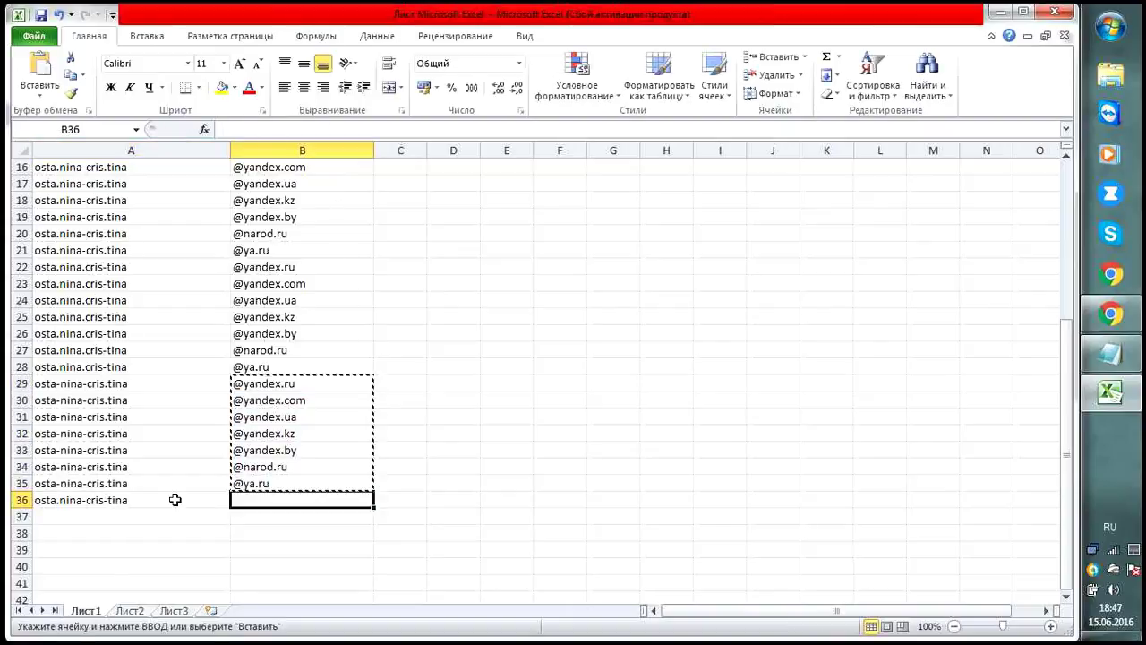
pyautogui.hotkey('ctrl', 'v')
pyautogui.scroll(-5, 215, 251)
pyautogui.click(222, 251)
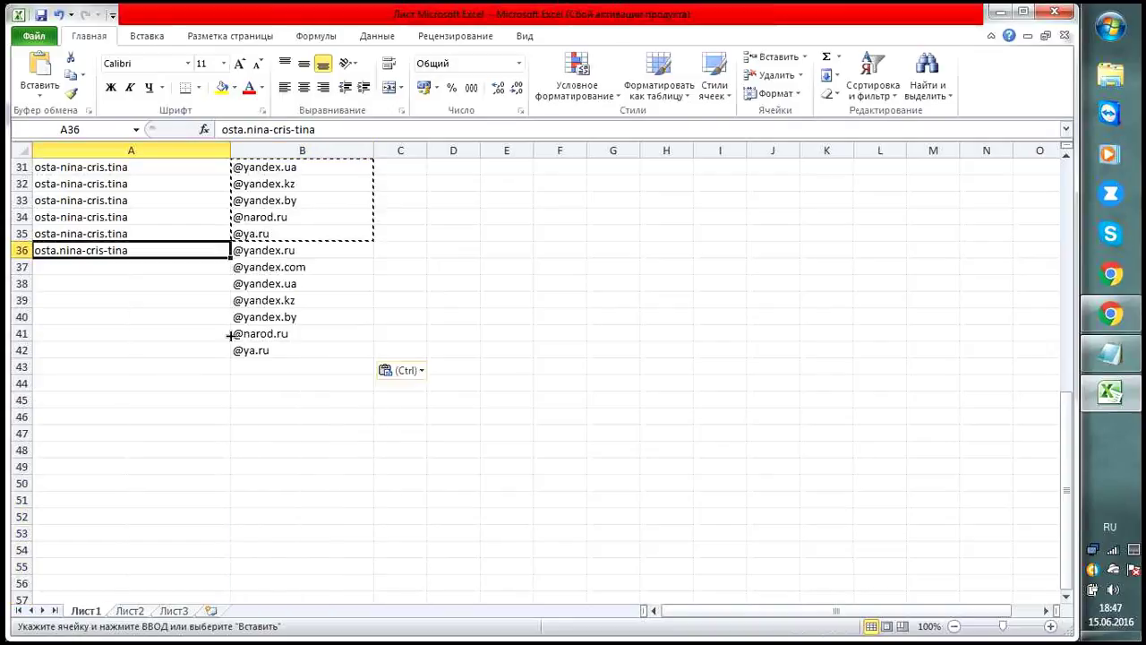
pyautogui.moveTo(179, 366); pyautogui.dragTo(113, 371)
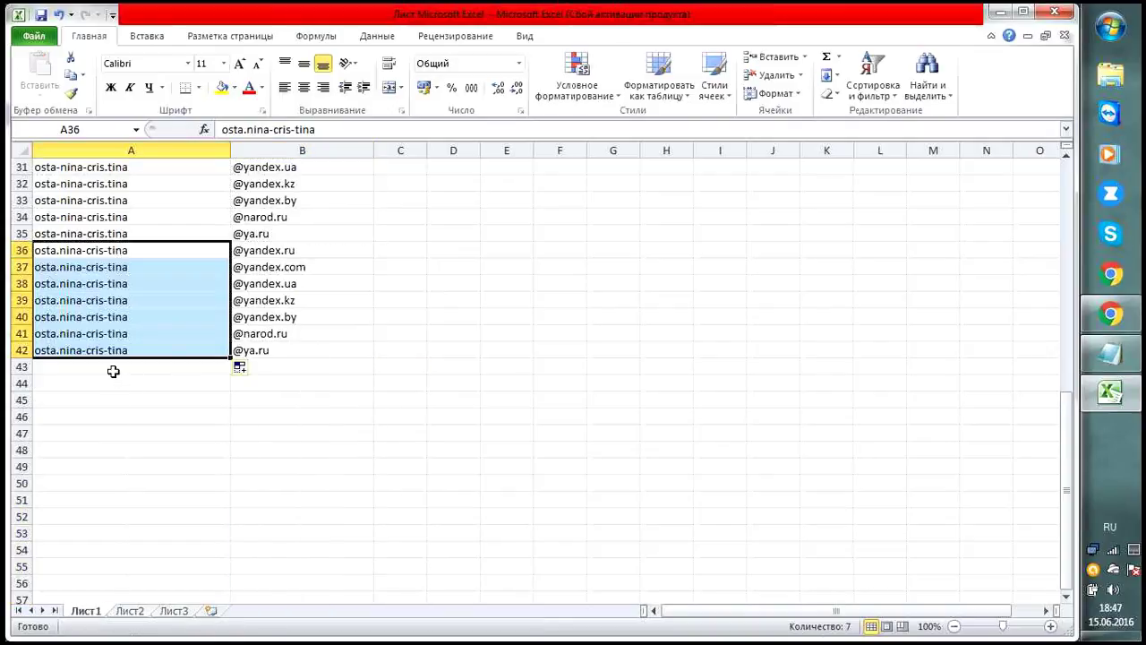
# Step: Copy the login to A43, with hyphens in gaps one and three and a dot in the middle
pyautogui.click(163, 351)
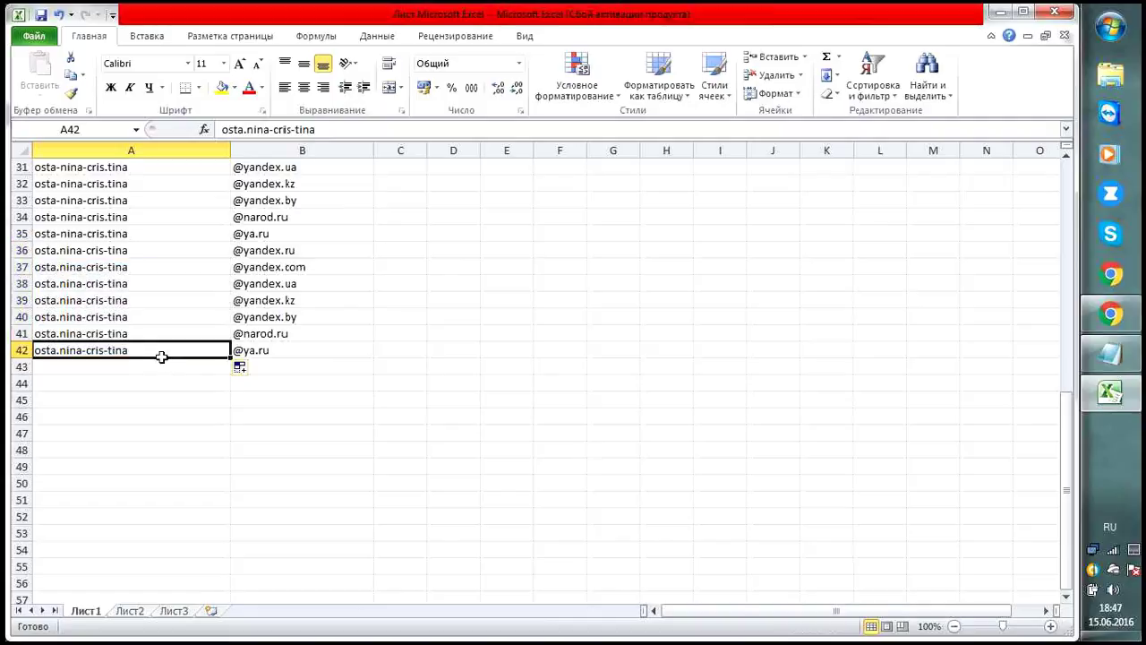
pyautogui.hotkey('ctrl', 'c')
pyautogui.press('Down')
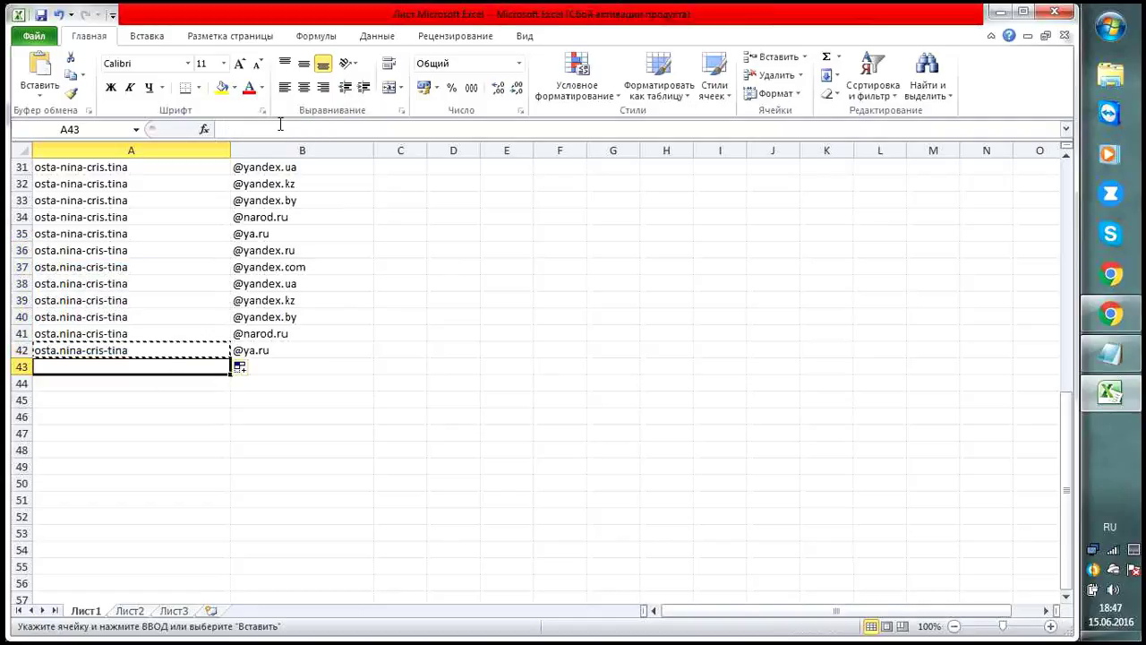
pyautogui.hotkey('ctrl', 'v')
pyautogui.press('F2')
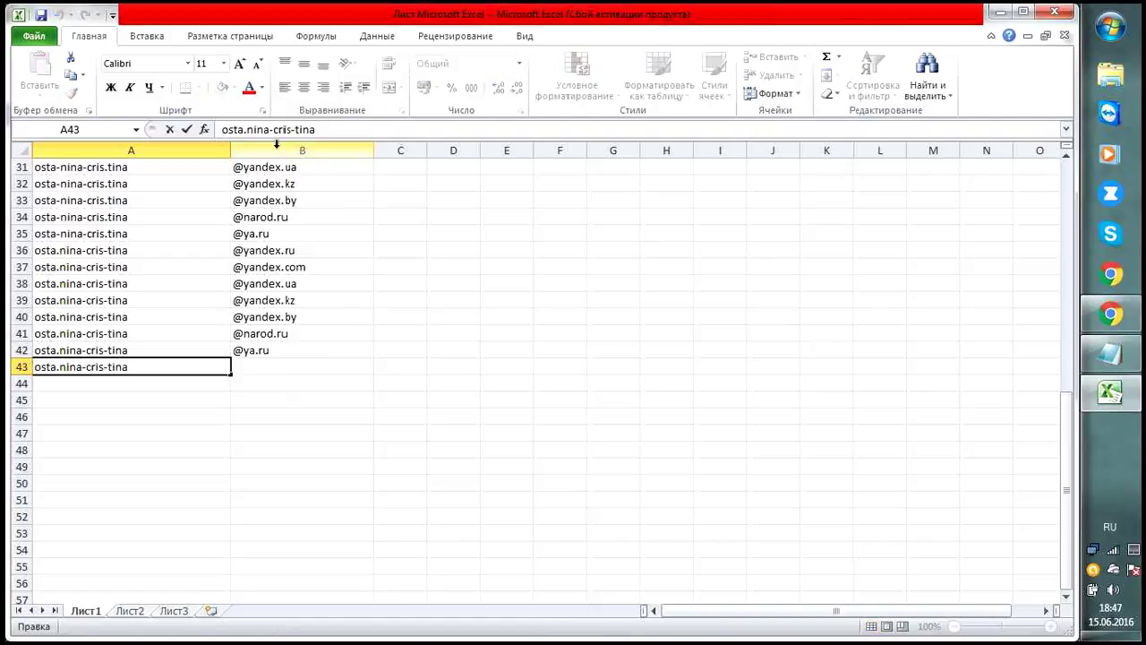
pyautogui.press('BackSpace')
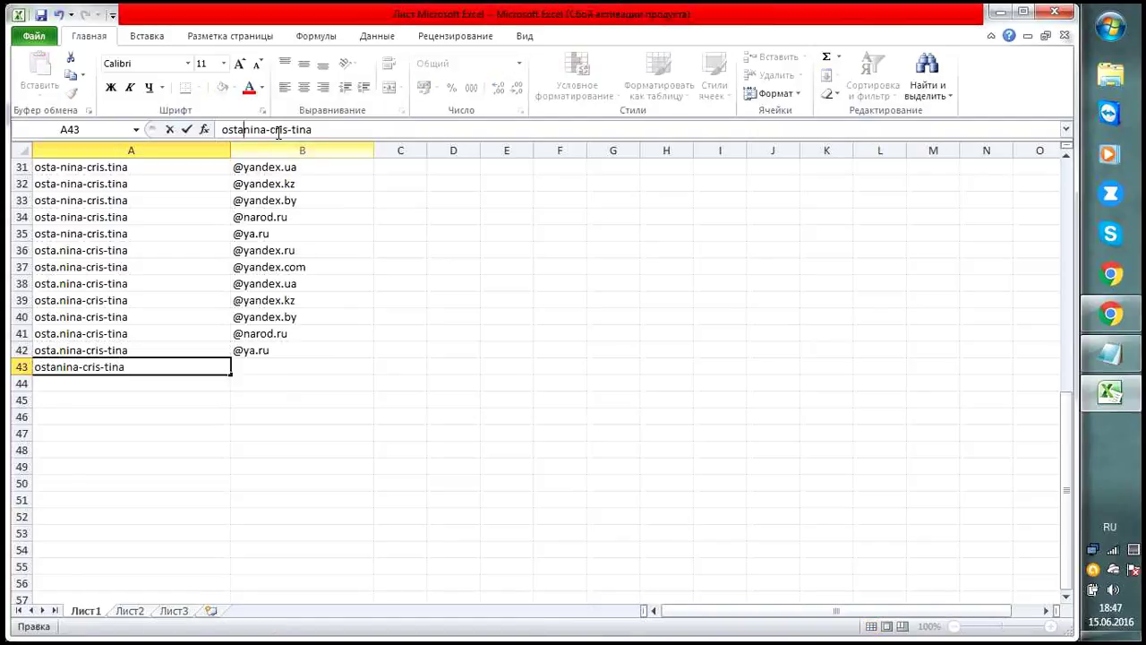
pyautogui.write('-')
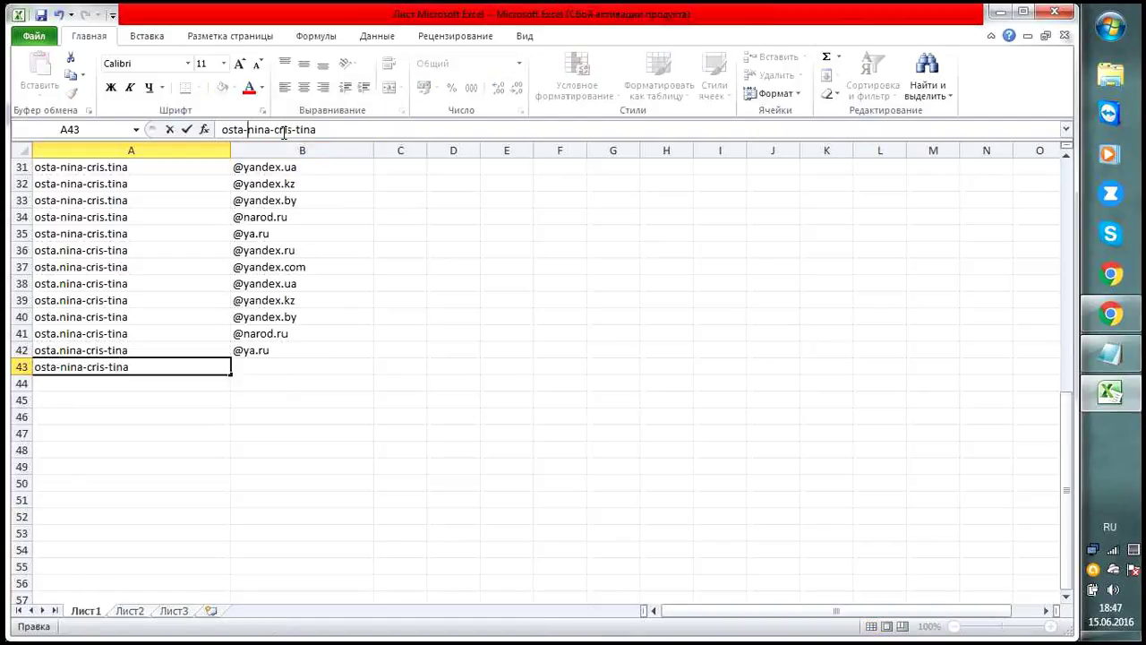
pyautogui.press('Right')
pyautogui.press('Right')
pyautogui.press('Right')
pyautogui.press('Right')
pyautogui.press('Delete')
pyautogui.write('.')
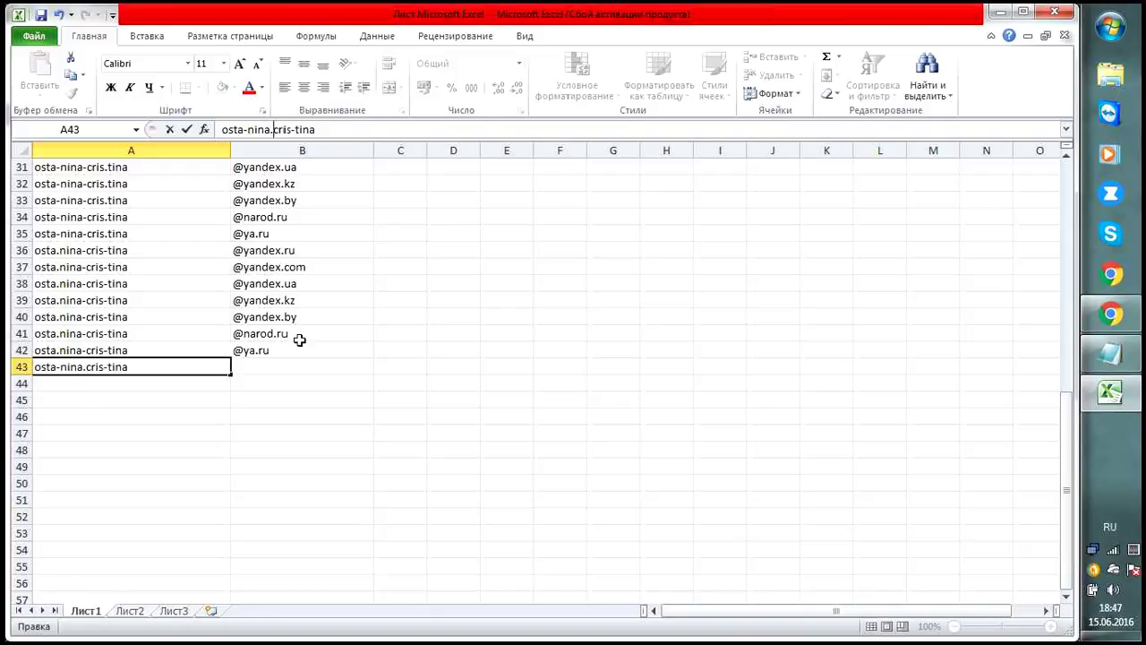
pyautogui.press('Tab')
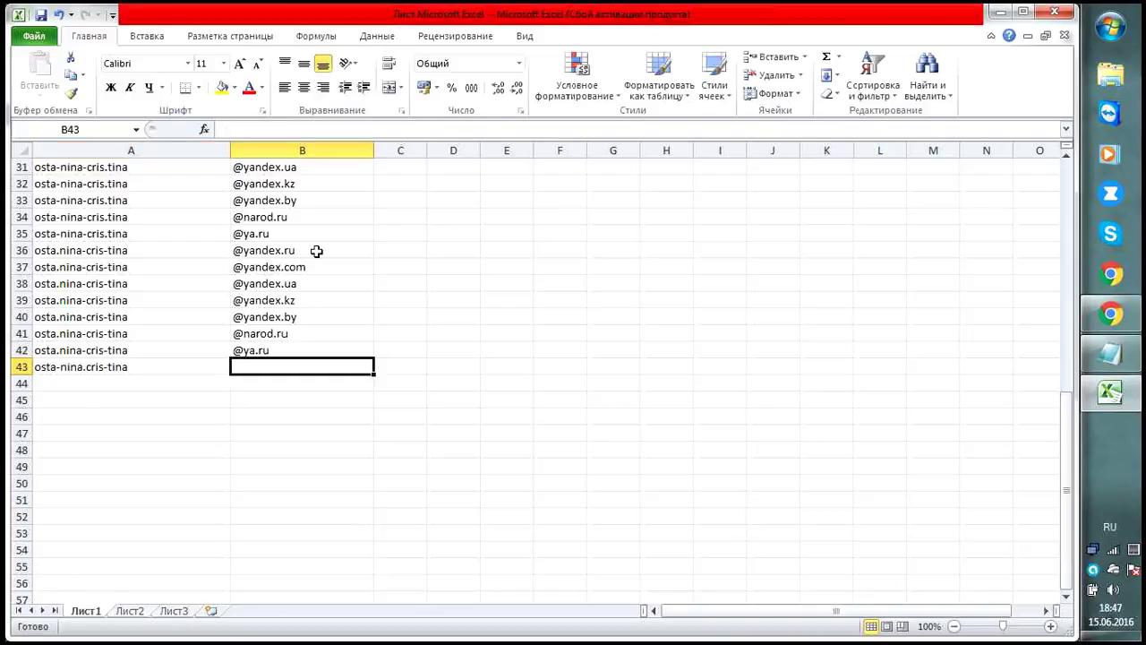
pyautogui.click(325, 249)
pyautogui.doubleClick(353, 254)
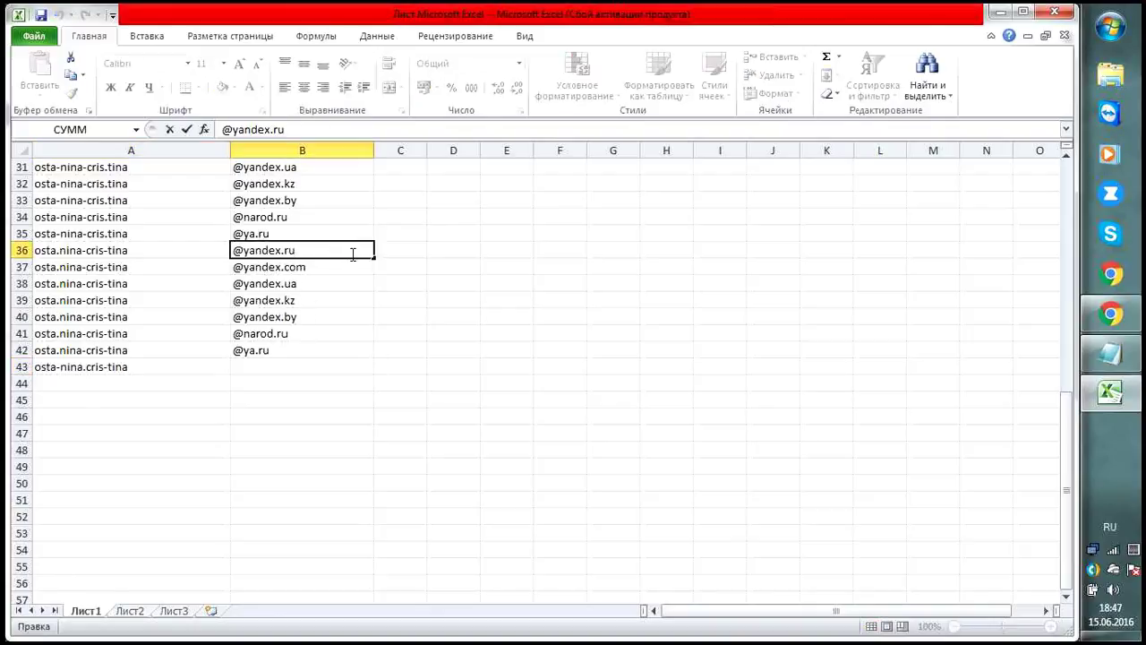
pyautogui.press('Escape')
pyautogui.write('=')
pyautogui.press('Down')
pyautogui.press('Down')
pyautogui.press('Down')
pyautogui.press('Right')
pyautogui.press('Right')
pyautogui.press('Left')
pyautogui.press('Left')
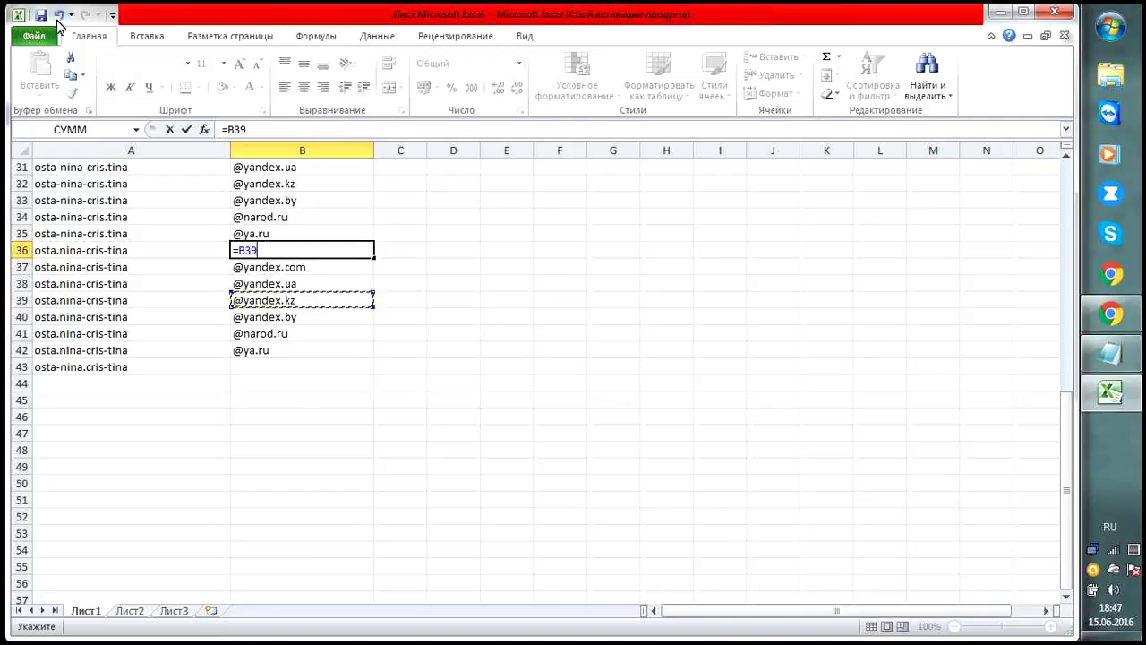
pyautogui.click(59, 20)
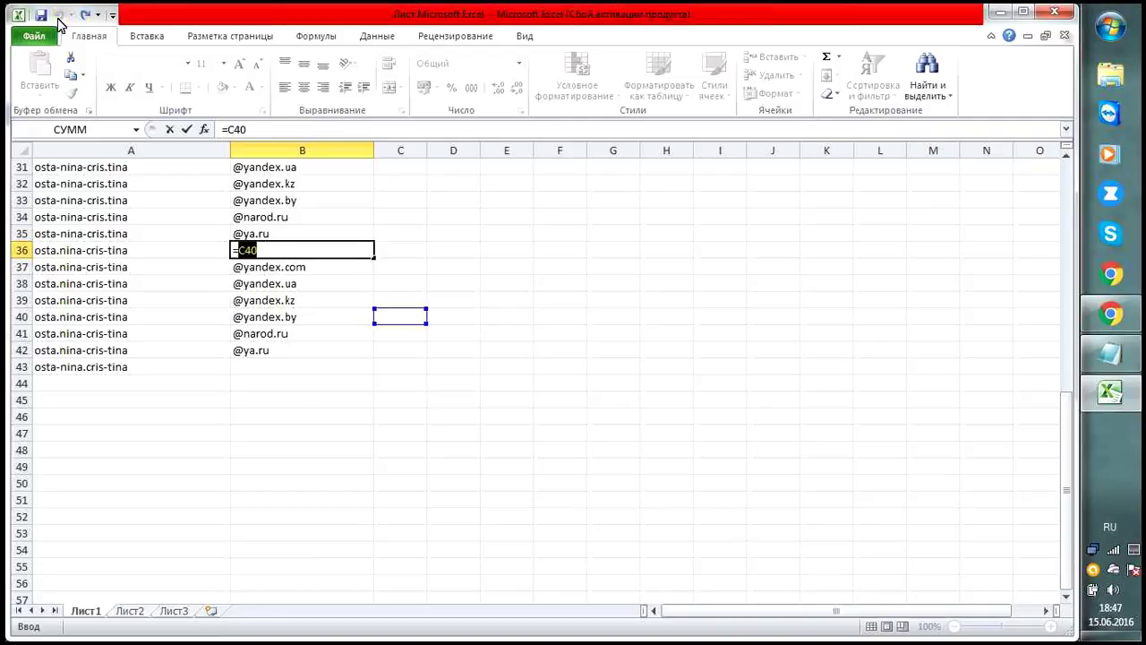
pyautogui.click(694, 427)
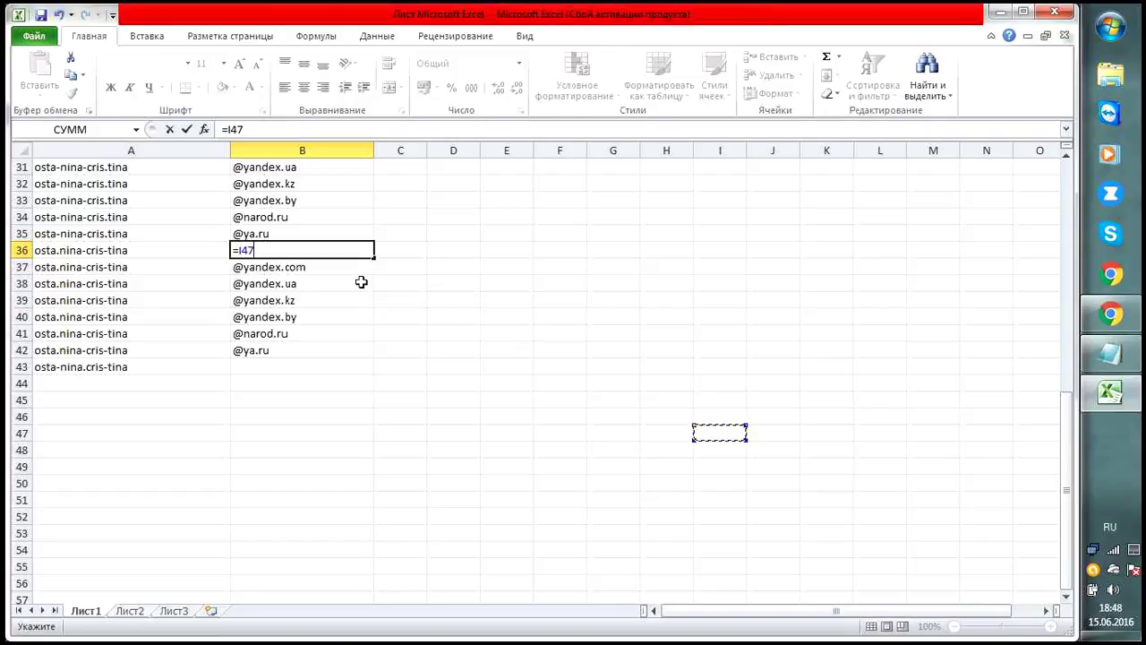
pyautogui.scroll(4, 347, 343)
pyautogui.moveTo(346, 338); pyautogui.dragTo(348, 434)
pyautogui.scroll(-3, 402, 450)
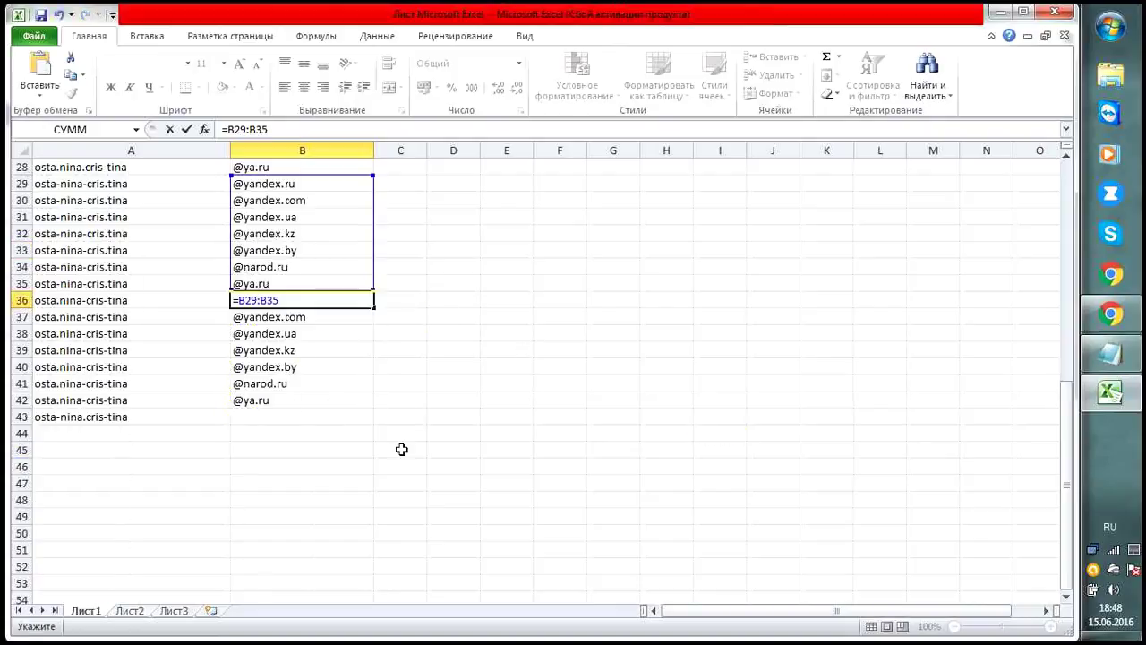
pyautogui.write('+B43')
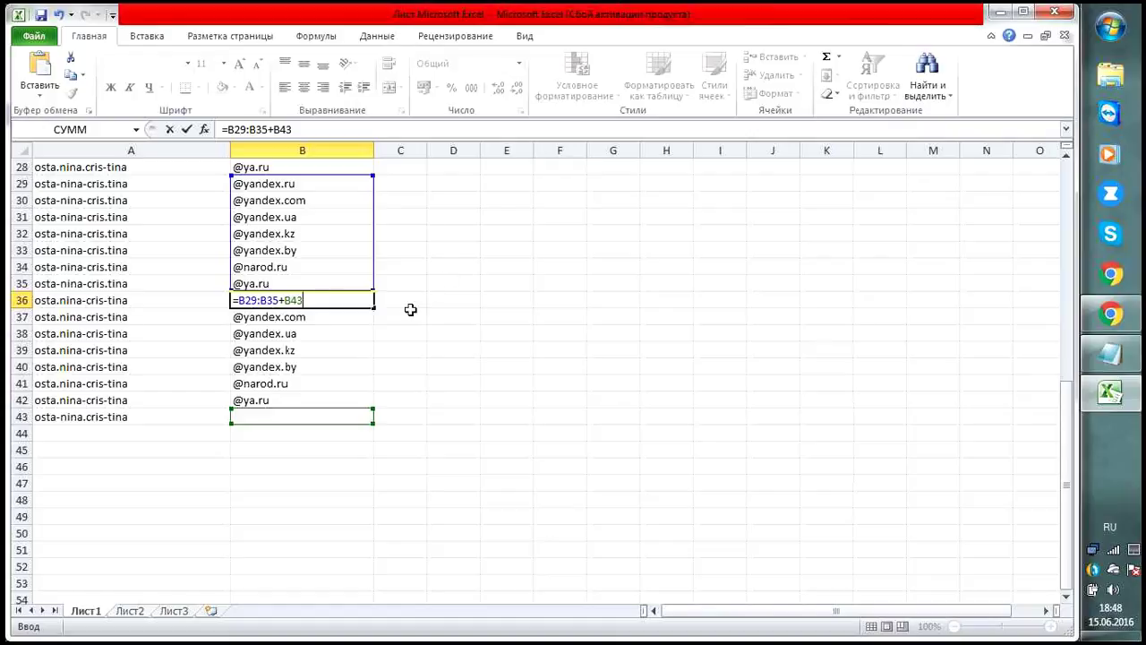
pyautogui.click(456, 312)
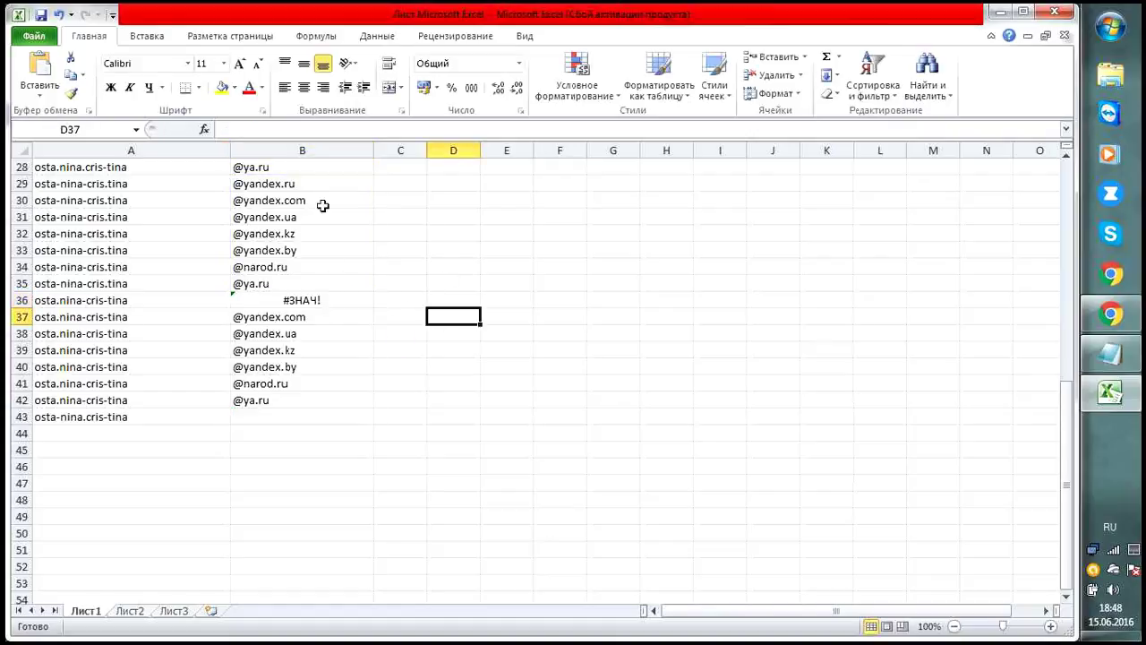
# Step: Paste the seven domains into B43:B49 and fill the A43 login down to A49
pyautogui.moveTo(318, 181); pyautogui.dragTo(333, 279)
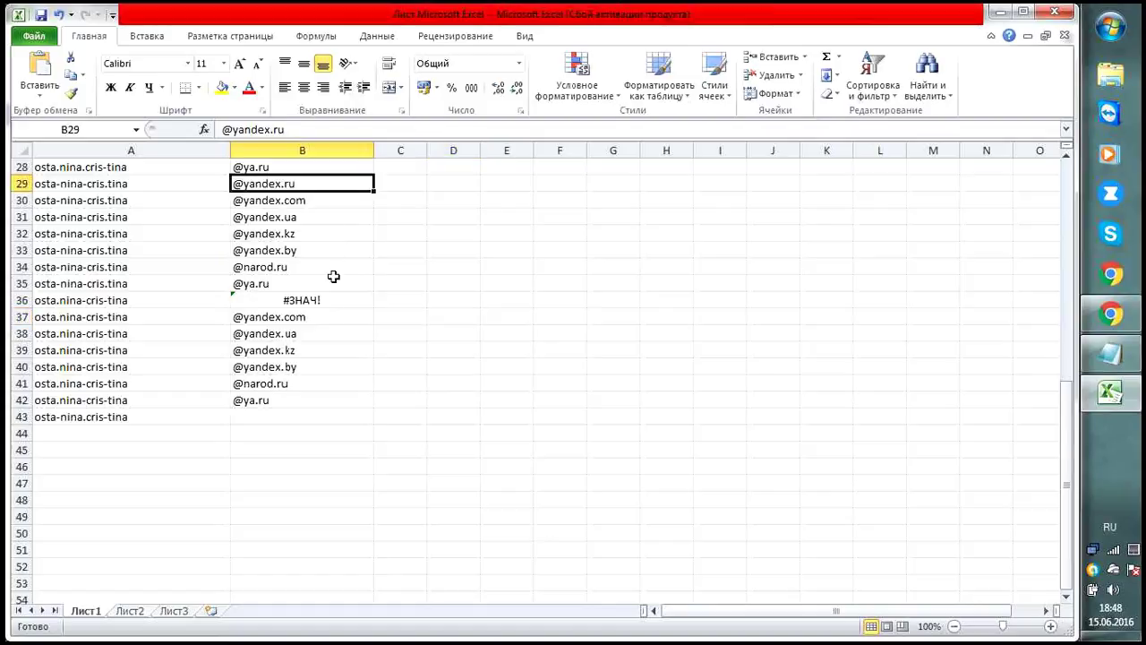
pyautogui.hotkey('ctrl', 'c')
pyautogui.click(315, 416)
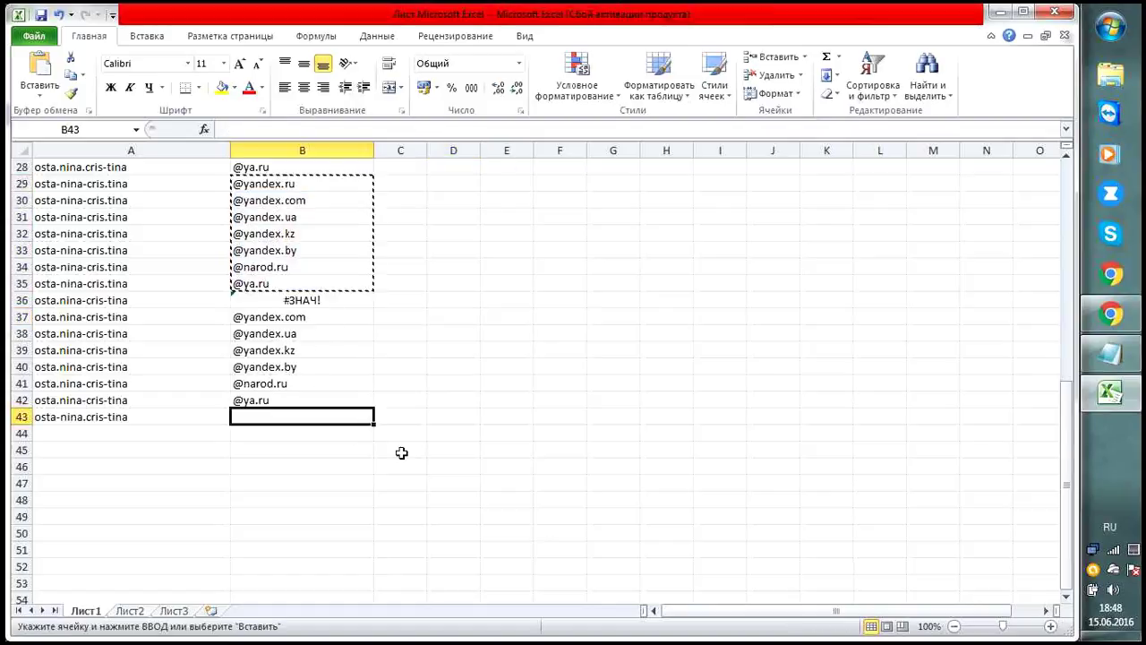
pyautogui.hotkey('ctrl', 'v')
pyautogui.scroll(-2, 268, 359)
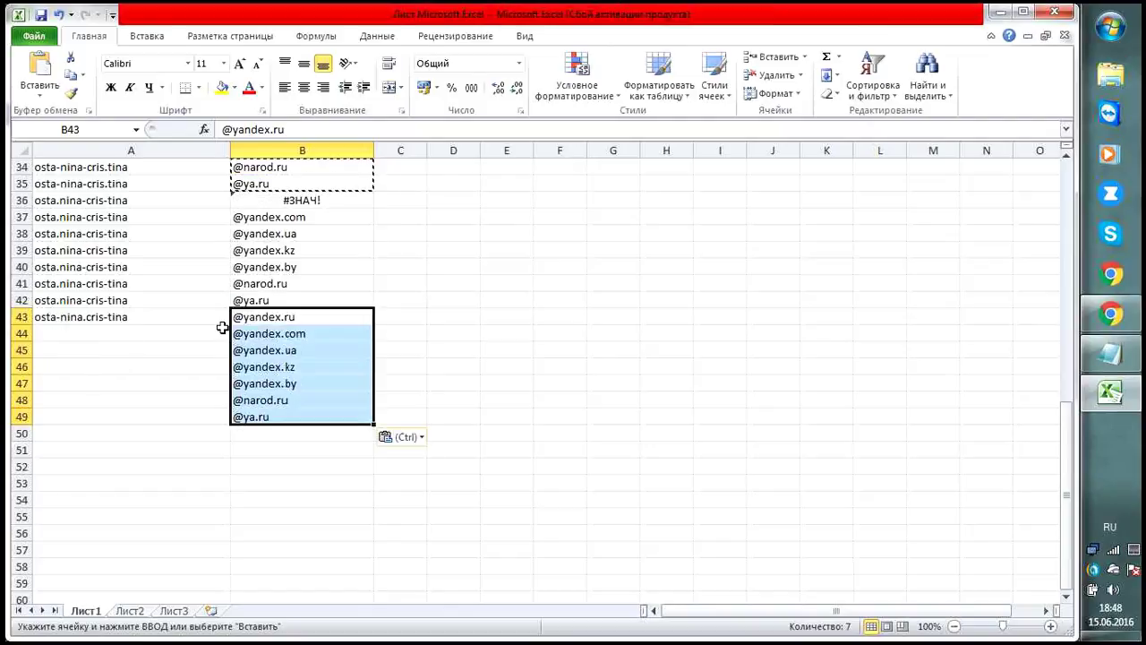
pyautogui.click(224, 323)
pyautogui.moveTo(231, 325); pyautogui.dragTo(173, 413)
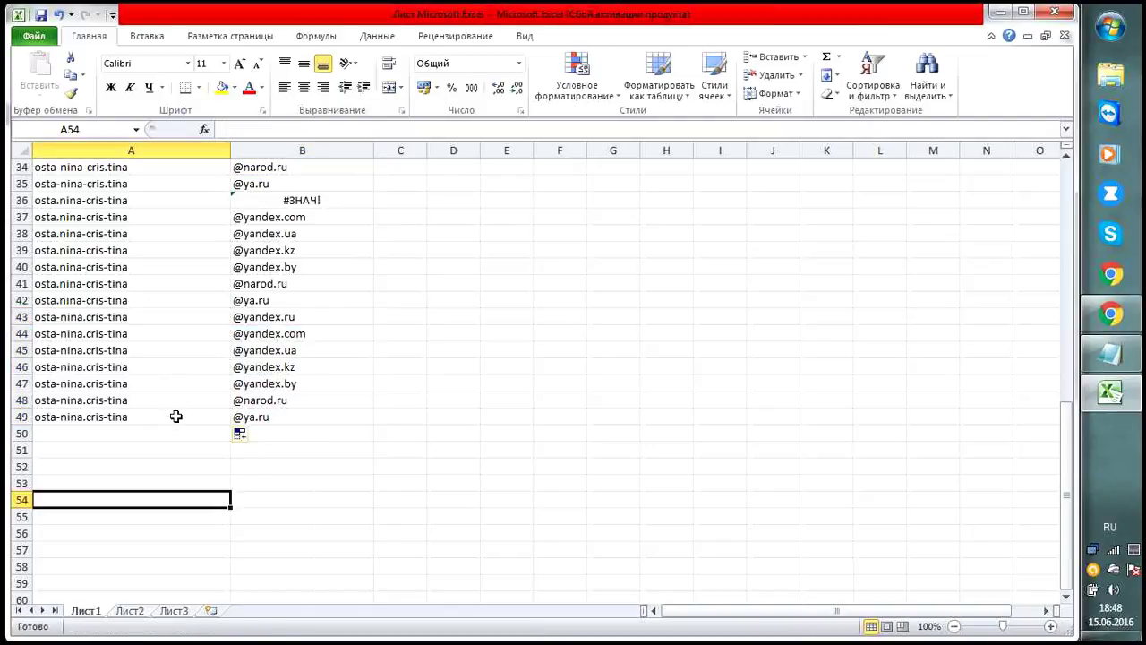
# Step: Copy the login into A50 and turn its remaining dot into a hyphen, making it all-dash
pyautogui.hotkey('ctrl', 'c')
pyautogui.press('Down')
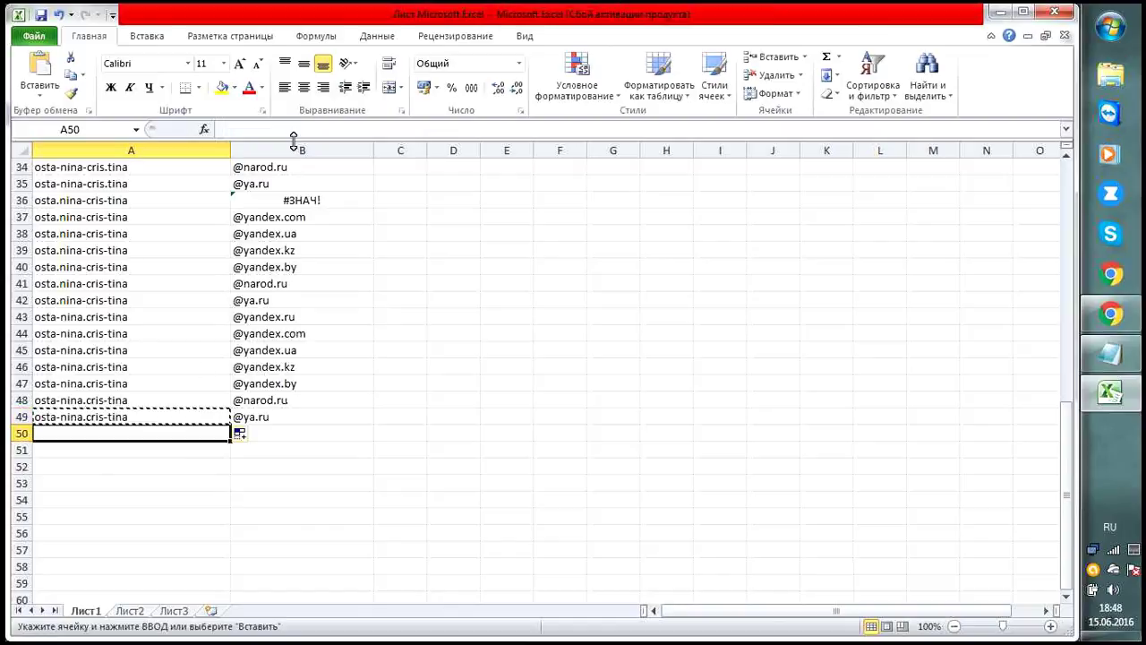
pyautogui.hotkey('ctrl', 'v')
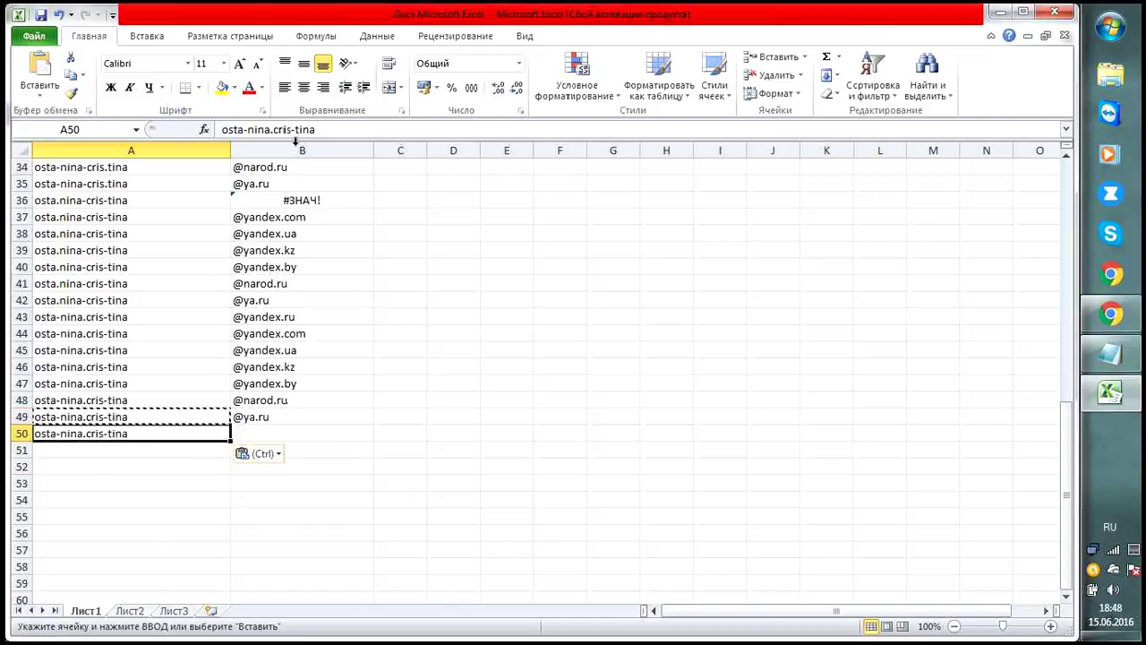
pyautogui.click(296, 136)
pyautogui.press('Left')
pyautogui.press('Left')
pyautogui.press('Left')
pyautogui.press('Left')
pyautogui.press('BackSpace')
pyautogui.write('-')
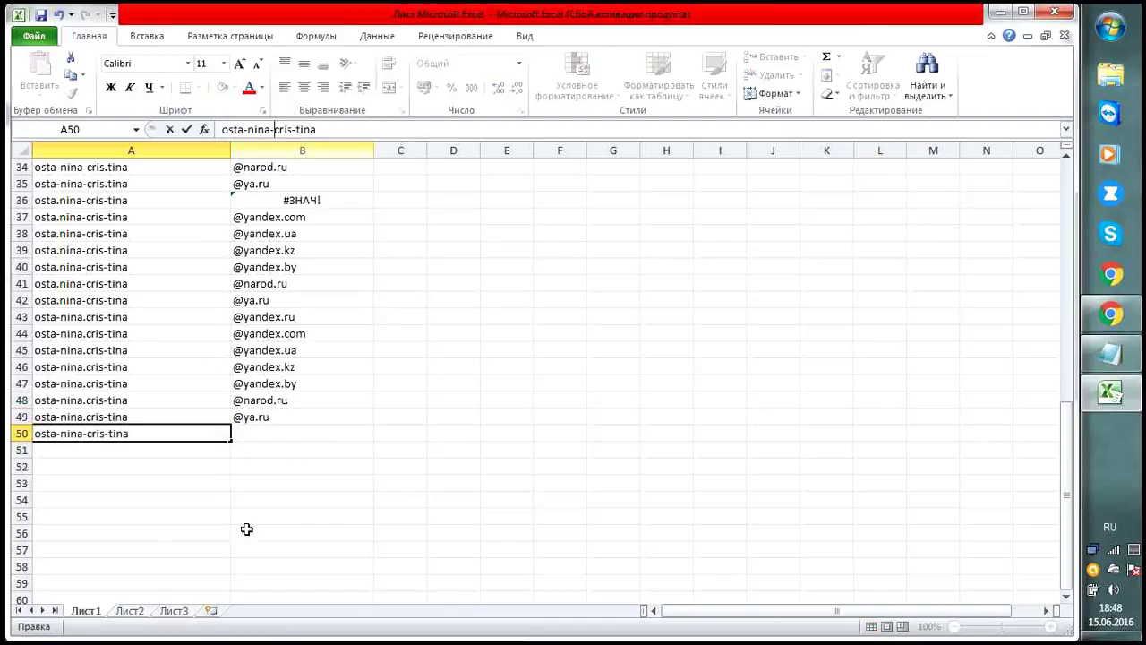
pyautogui.click(289, 457)
# Step: Paste the domains into B50:B56 and fill the all-dash A50 login down to A56
pyautogui.moveTo(269, 317); pyautogui.dragTo(268, 383)
pyautogui.moveTo(317, 485); pyautogui.dragTo(317, 447)
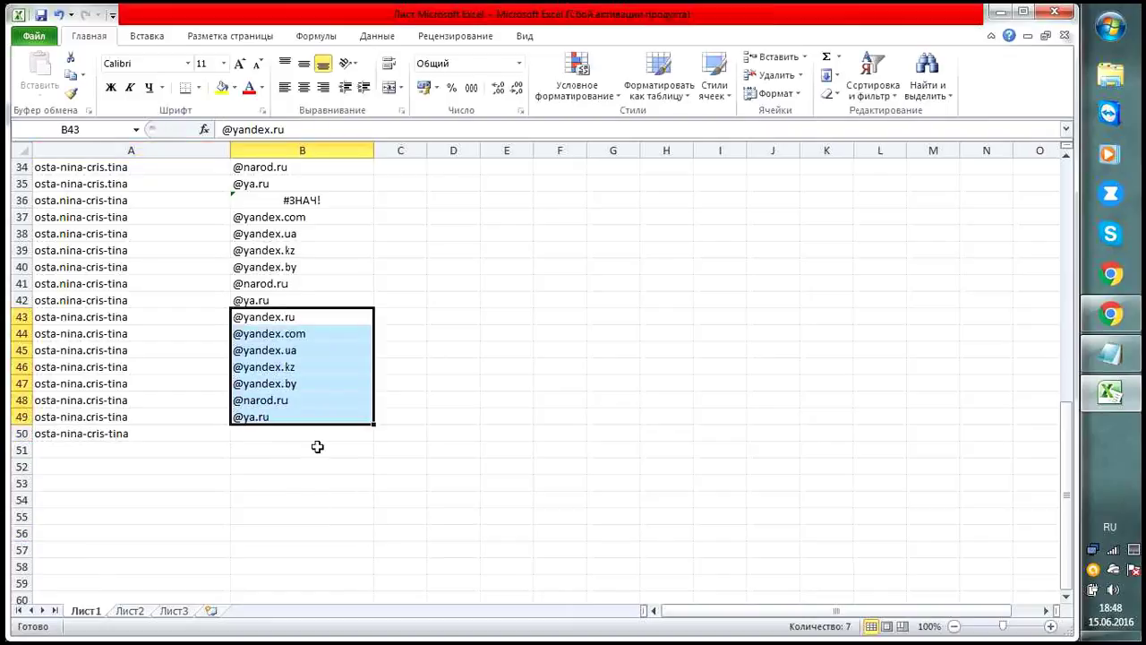
pyautogui.hotkey('ctrl', 'c')
pyautogui.hotkey('ctrl', 'Down')
pyautogui.press('Down')
pyautogui.hotkey('ctrl', 'v')
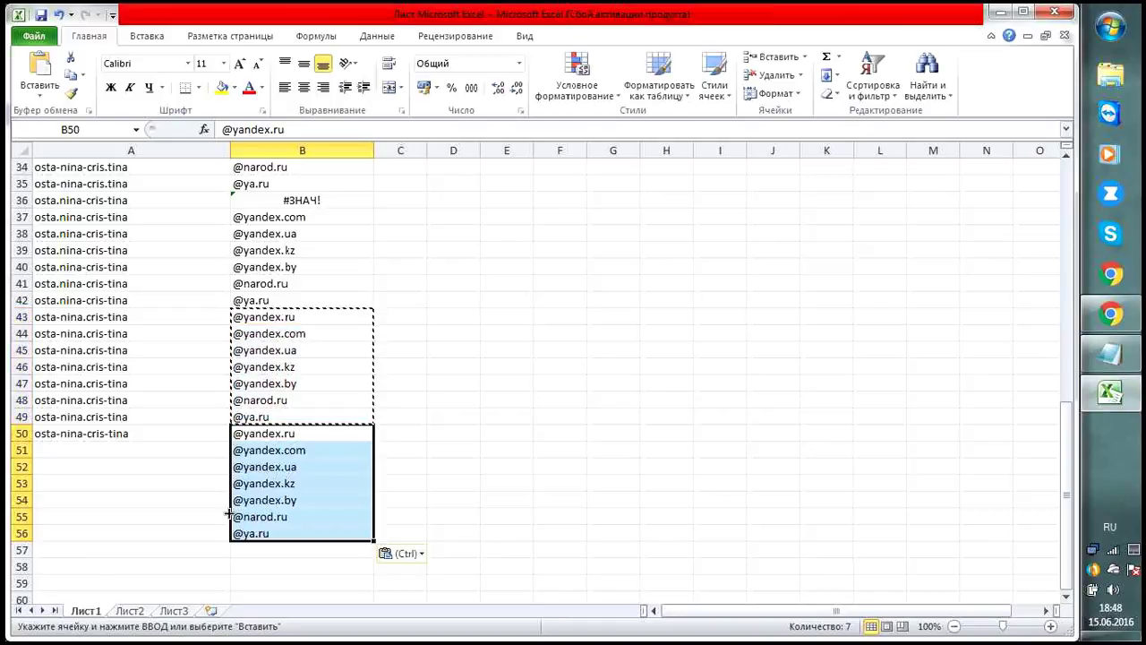
pyautogui.press('Left')
pyautogui.moveTo(230, 440); pyautogui.dragTo(230, 539)
pyautogui.click(506, 483)
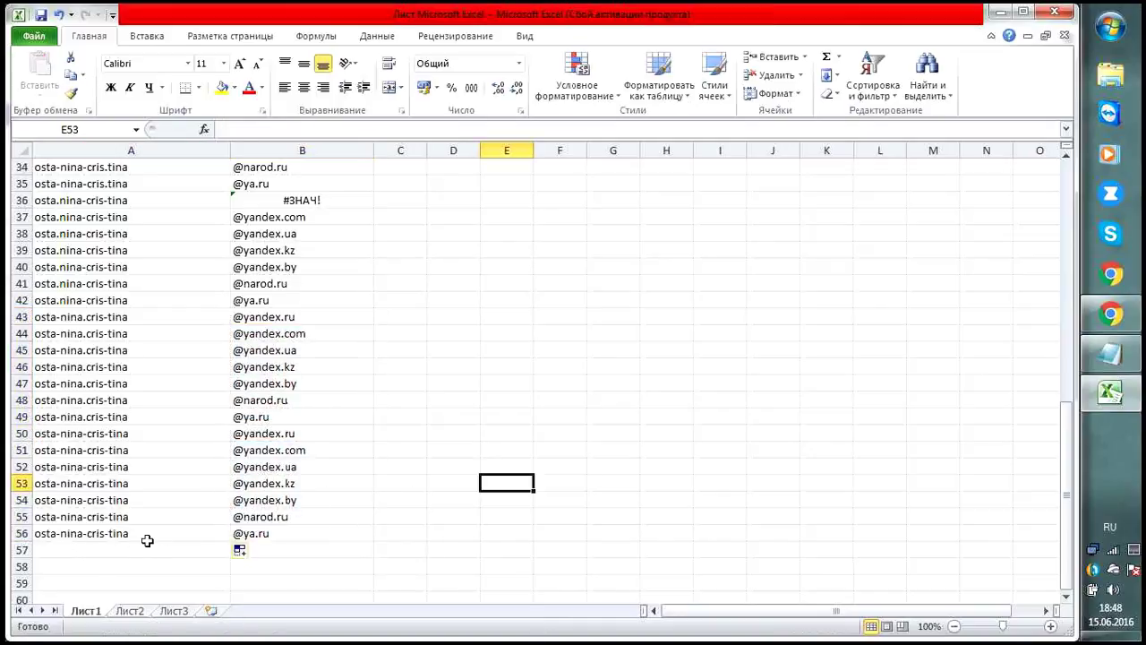
pyautogui.click(18, 533)
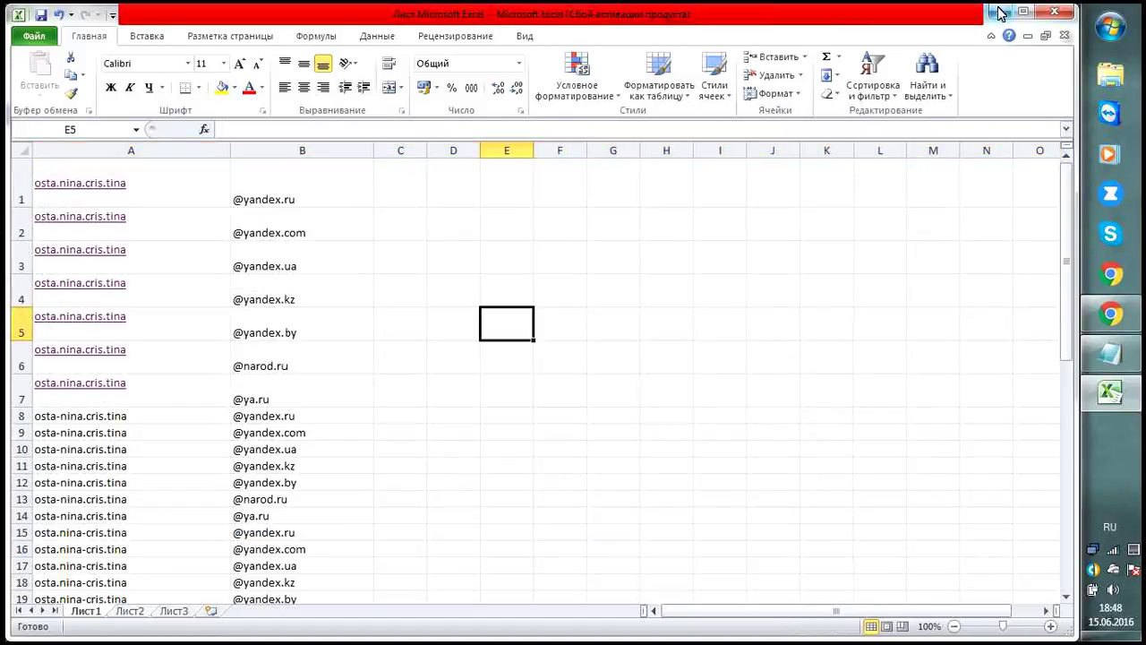
# Step: Minimise Excel, glance at the webinar tab, and return to Yandex Mail's sender information settings
pyautogui.click(997, 12)
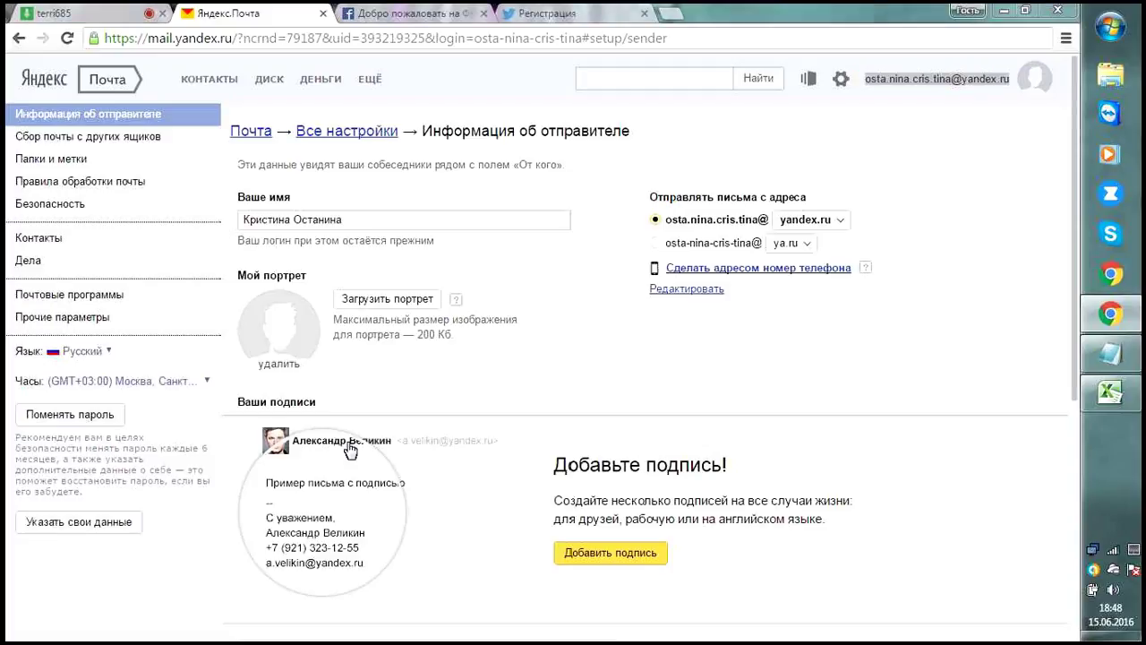
pyautogui.hotkey('ctrl', '1')
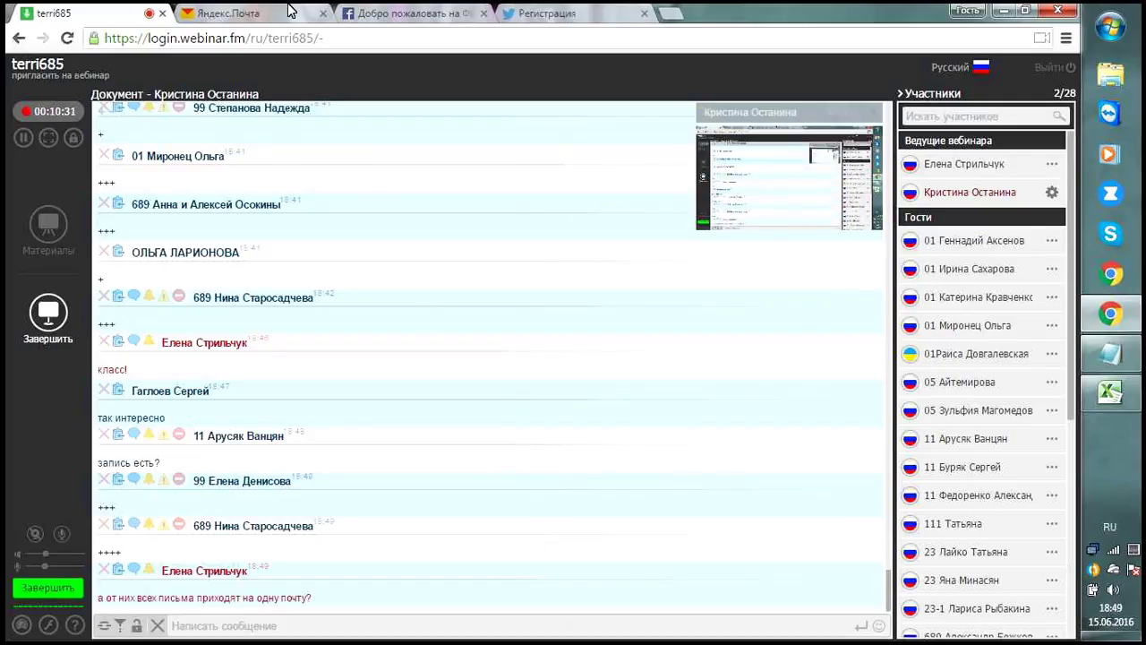
pyautogui.hotkey('ctrl', 'Tab')
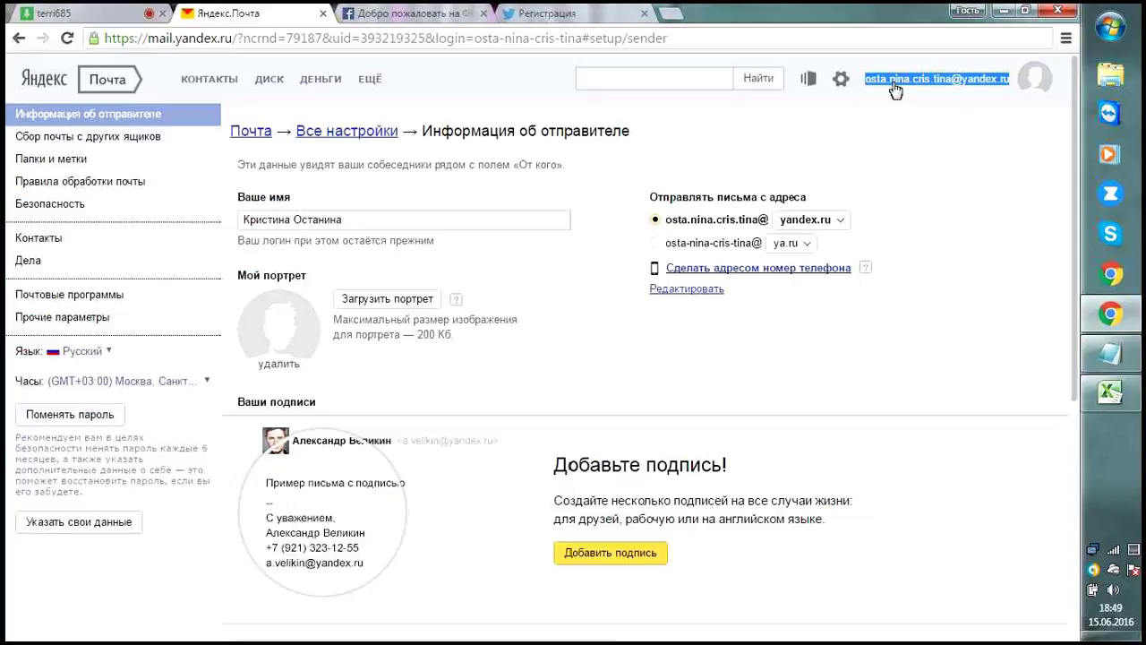
# Step: Go to the webinar and advance the presentation to the '2 способ' slide
pyautogui.click(102, 15)
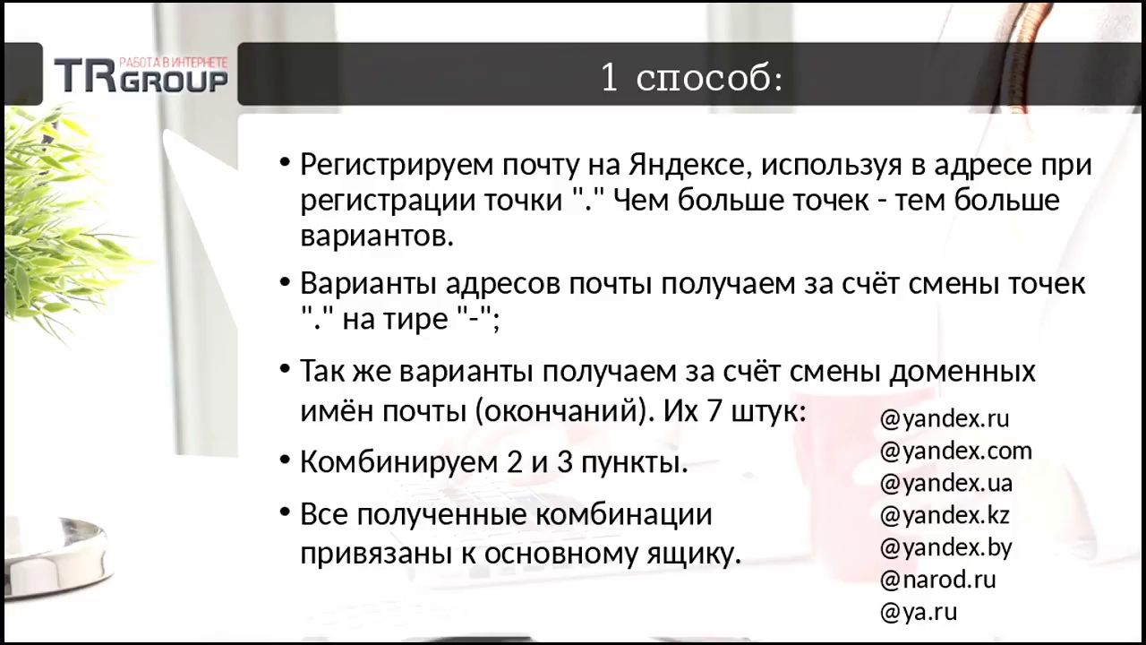
pyautogui.press('Right')
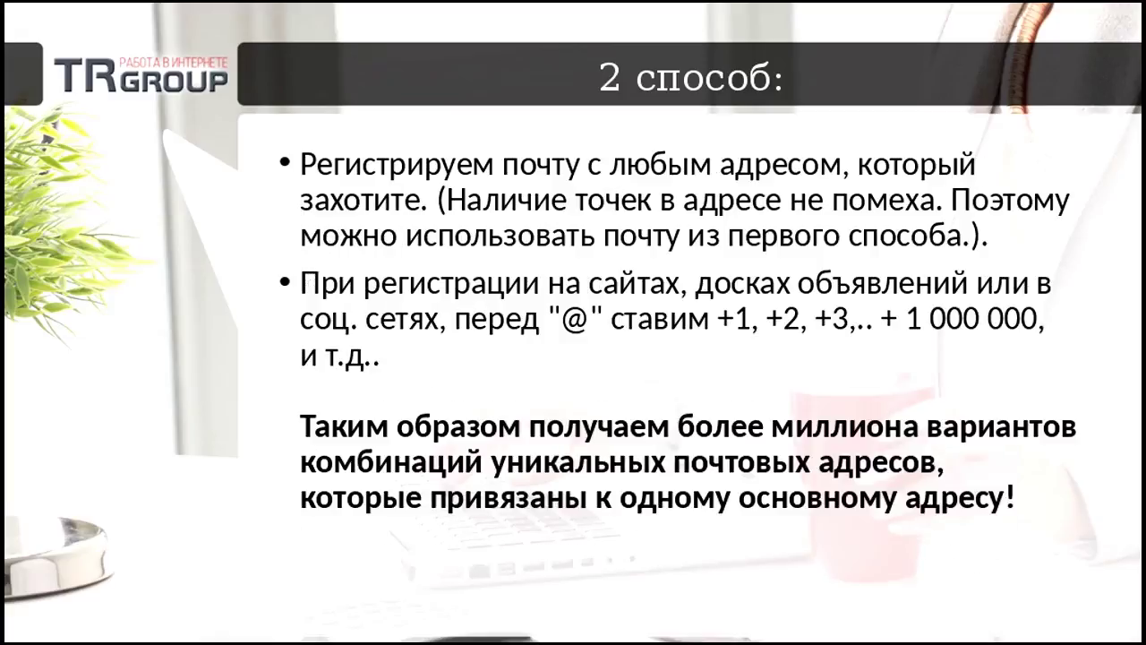